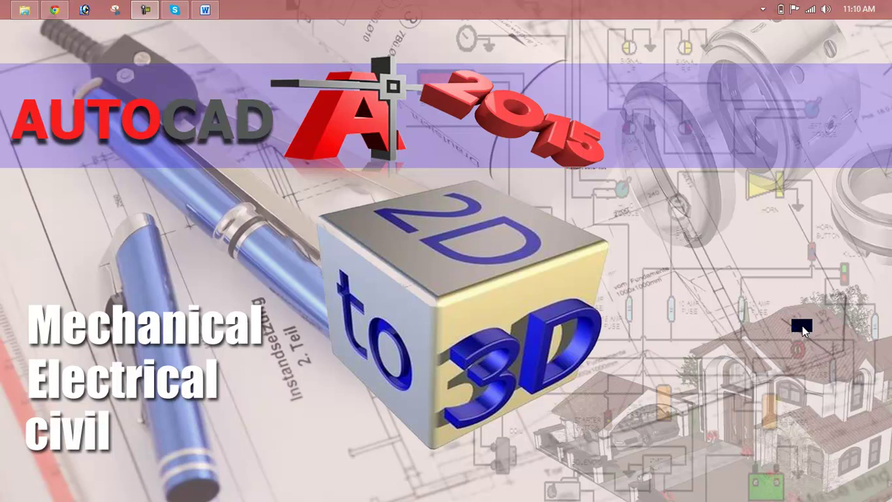
Open the AutoCAD_2015_English_Win_64bit_dlm package folder and launch its Setup application
click(204, 10)
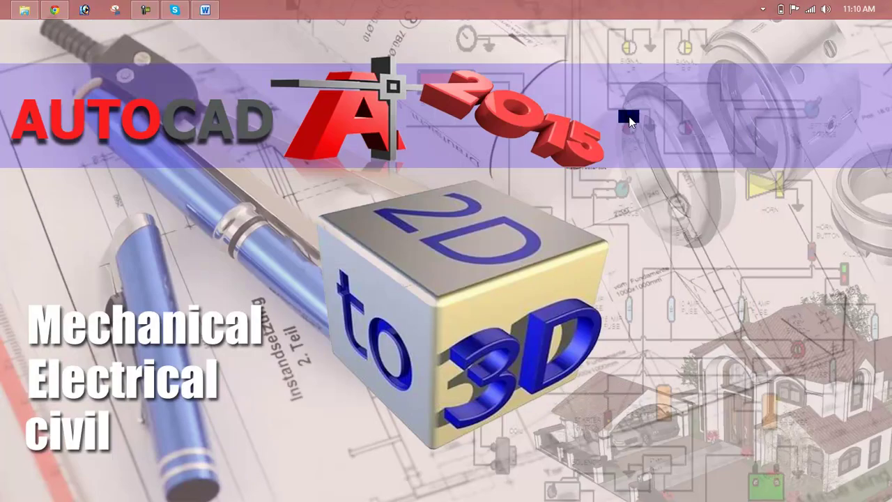
mouse_move(24, 10)
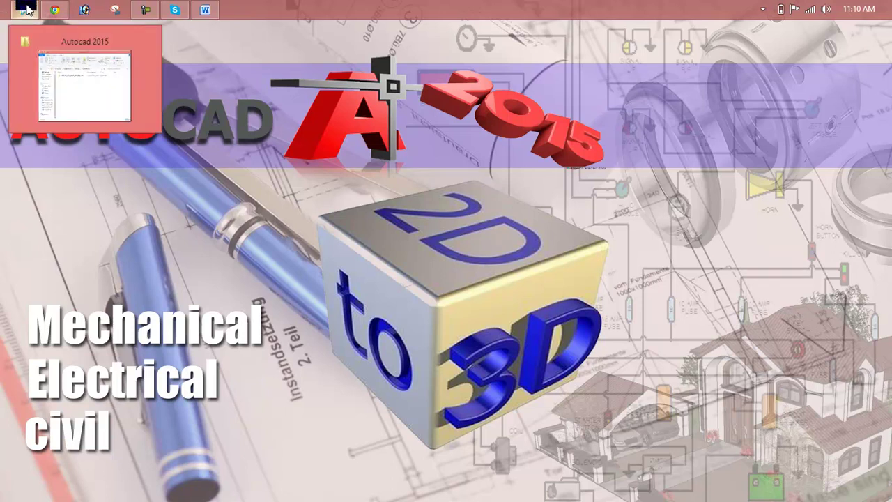
click(26, 9)
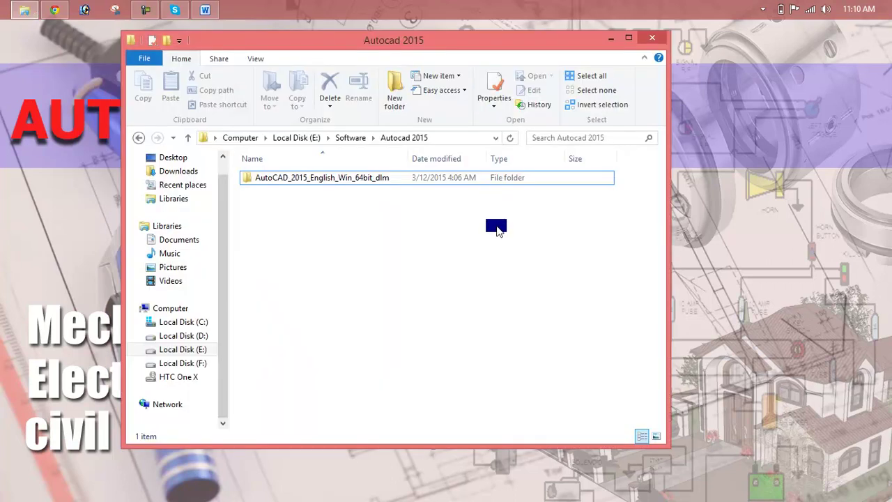
click(350, 178)
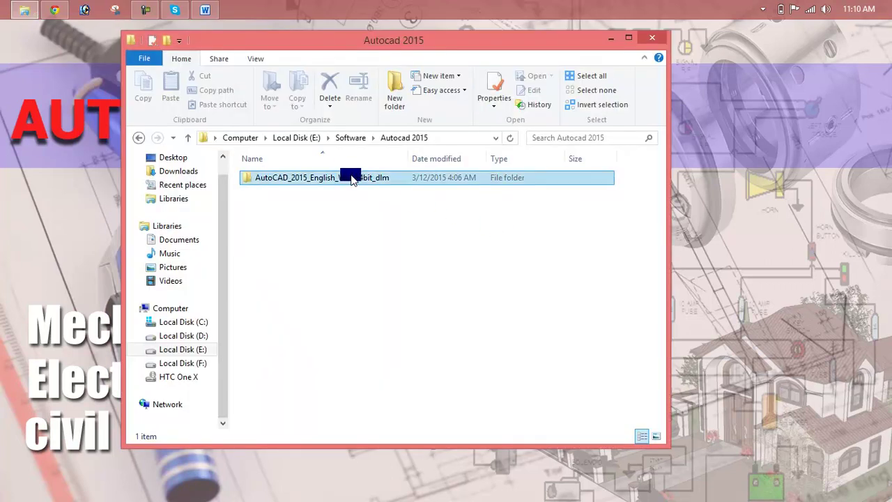
double_click(350, 178)
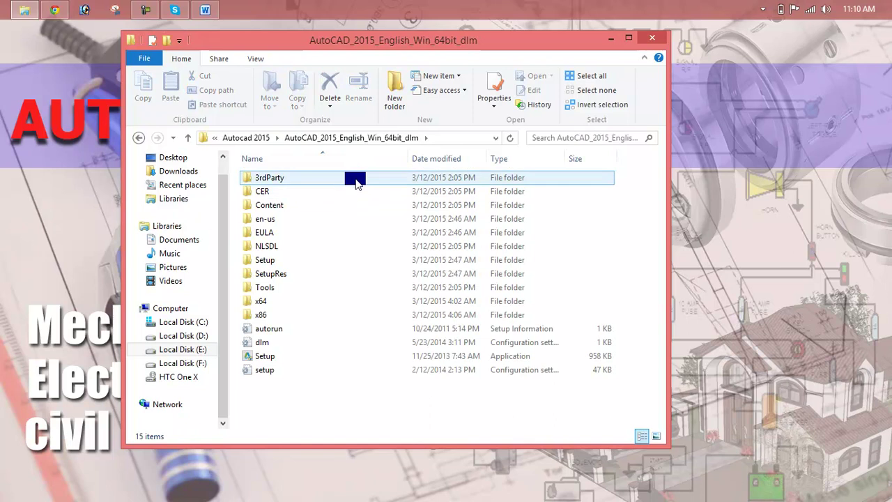
double_click(350, 363)
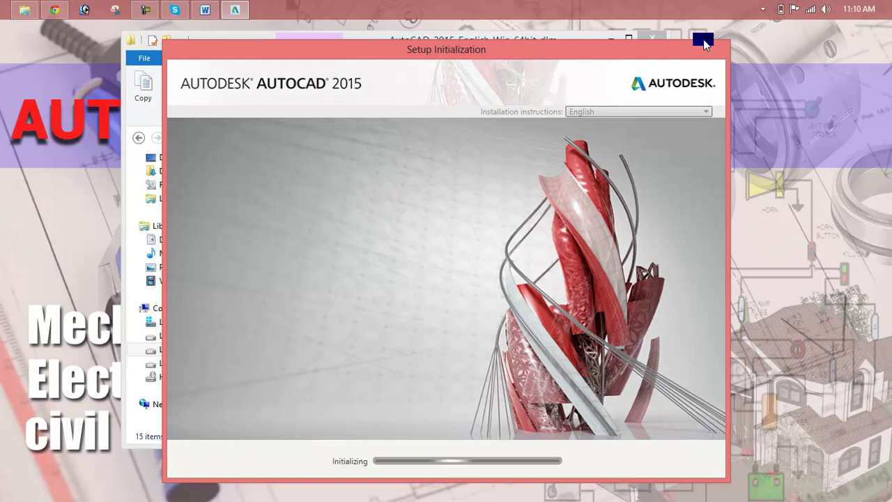
Let Setup finish initializing and keep English as the installation instructions language
click(134, 108)
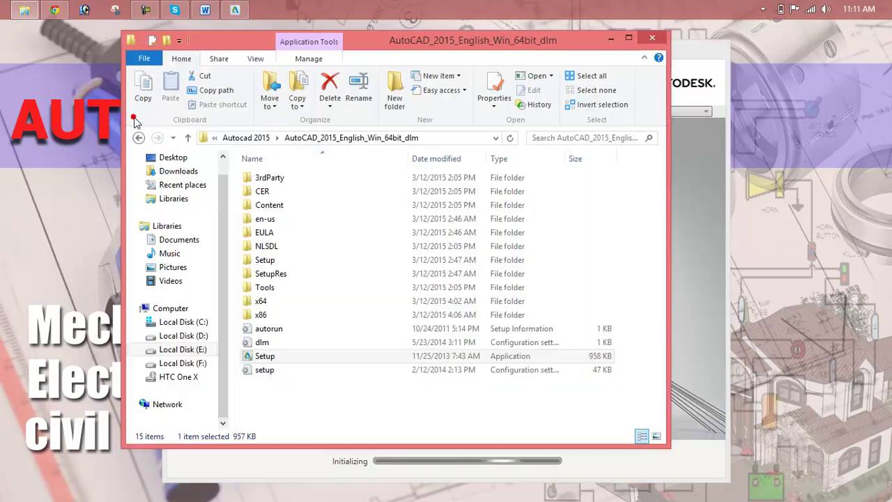
click(264, 377)
click(264, 357)
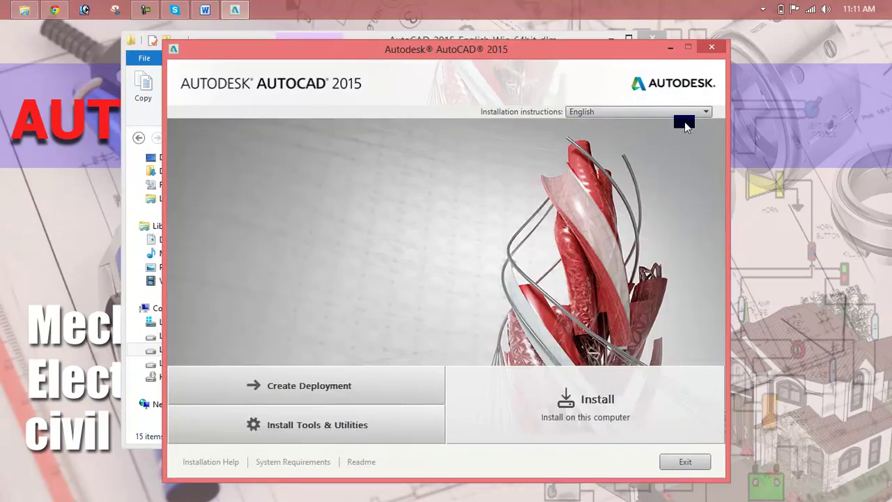
click(656, 114)
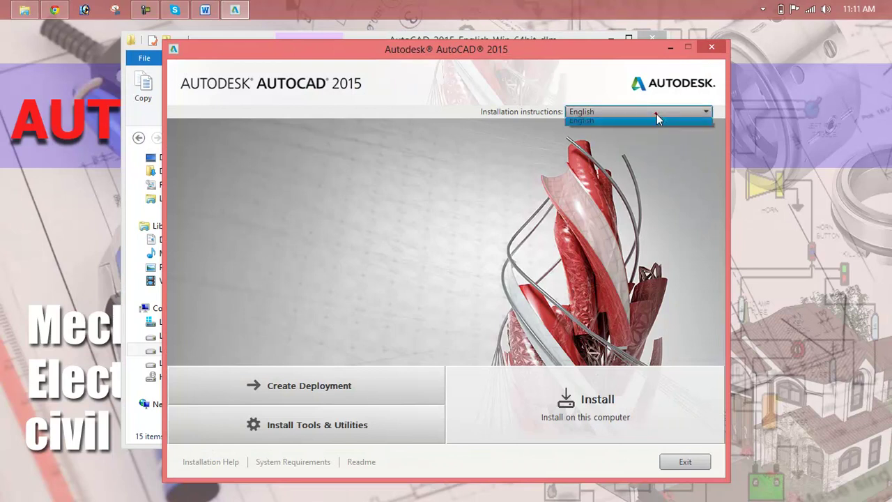
click(656, 114)
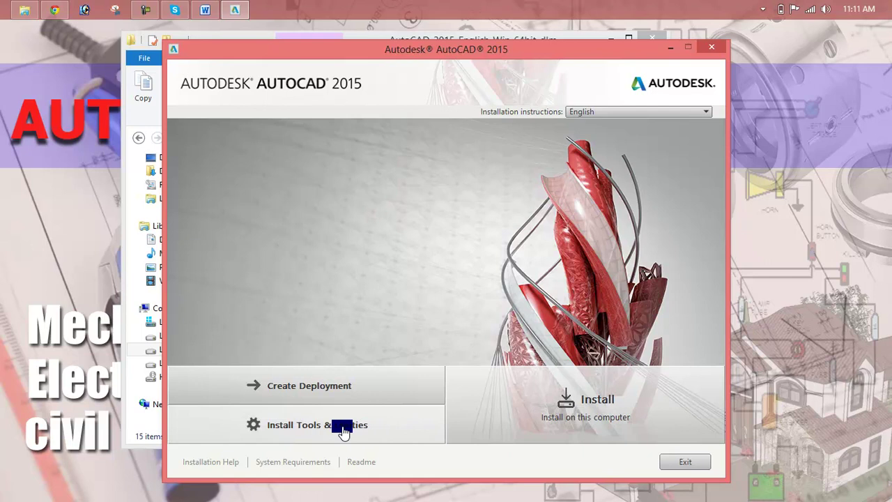
click(343, 425)
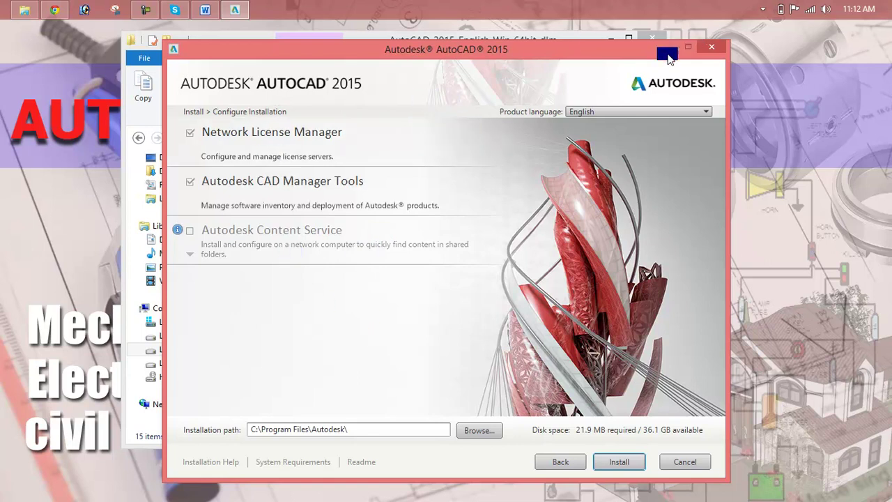
drag(358, 430, 331, 429)
click(566, 463)
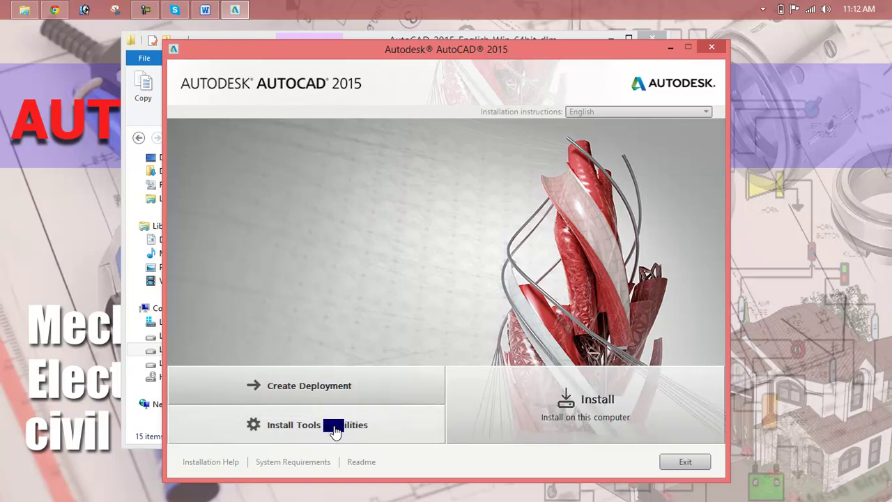
Start the install, accept the license agreement for Pakistan, and begin entering the serial number
click(616, 416)
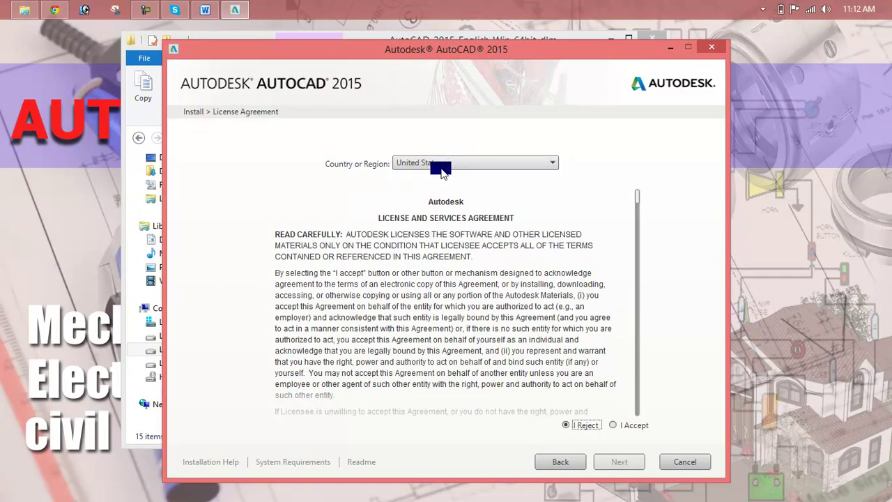
click(449, 163)
key(p)
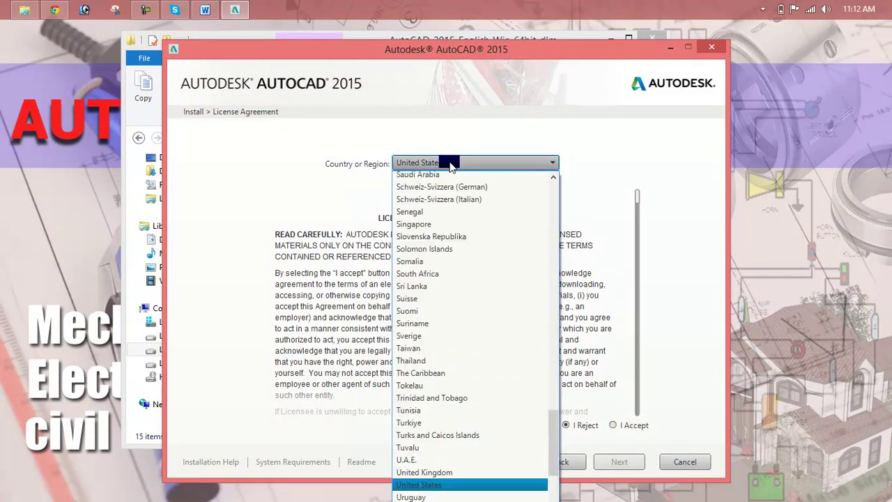
key(Return)
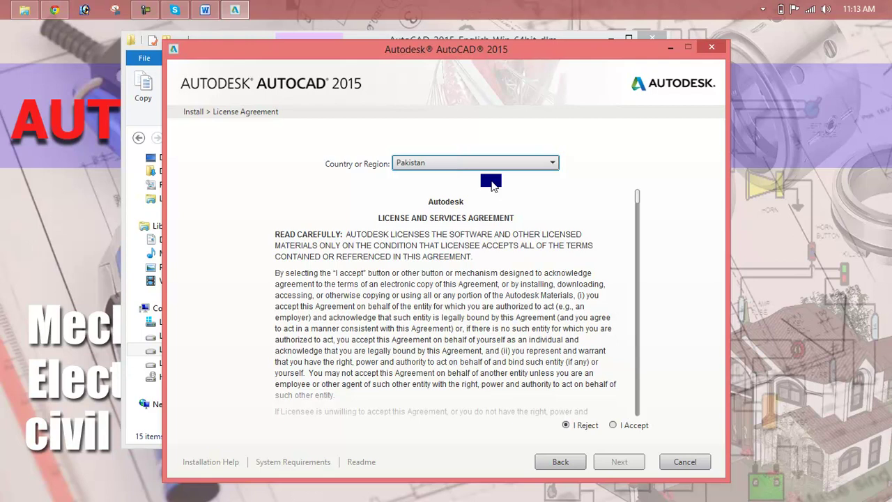
click(613, 425)
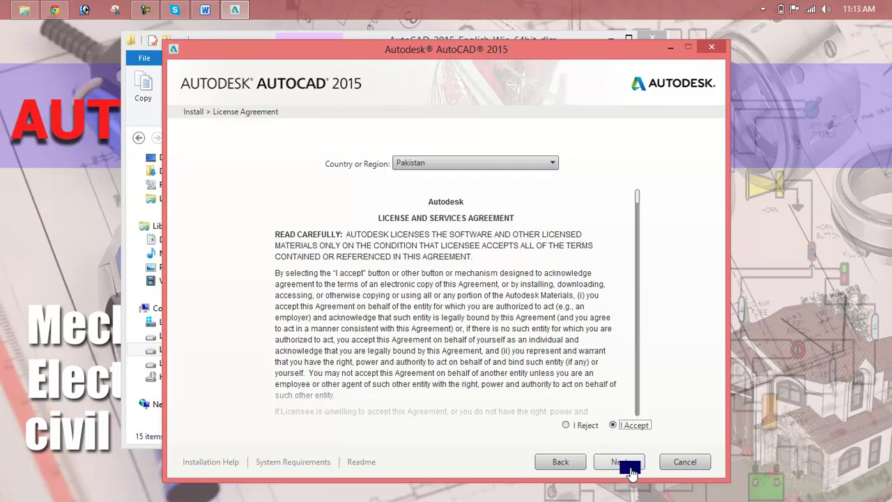
click(619, 462)
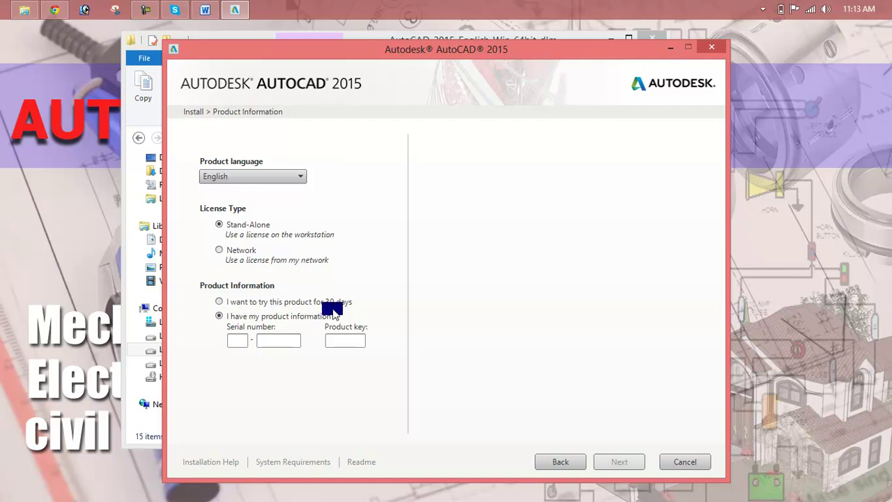
click(236, 340)
Sign in to Gmail in Chrome by entering the account password
click(55, 10)
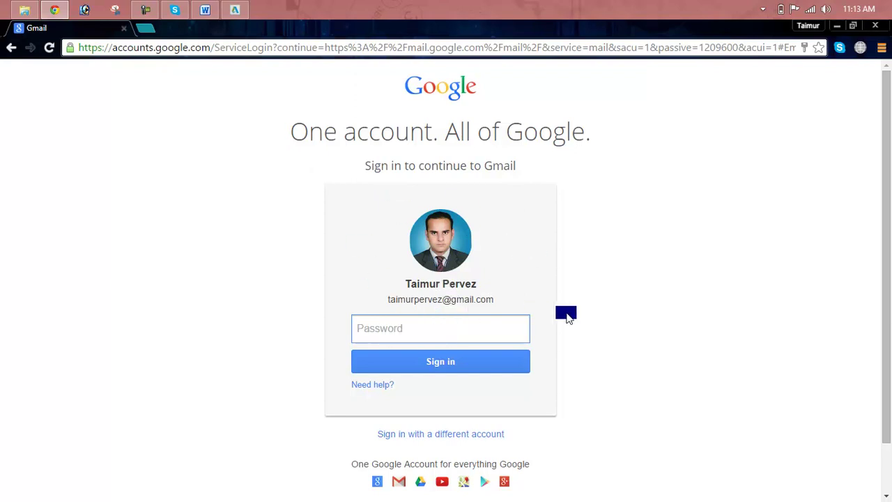
click(567, 317)
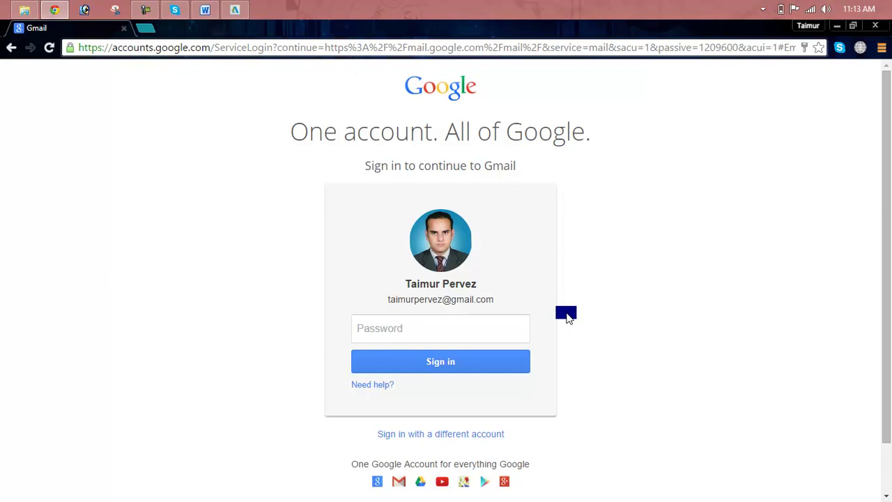
click(492, 326)
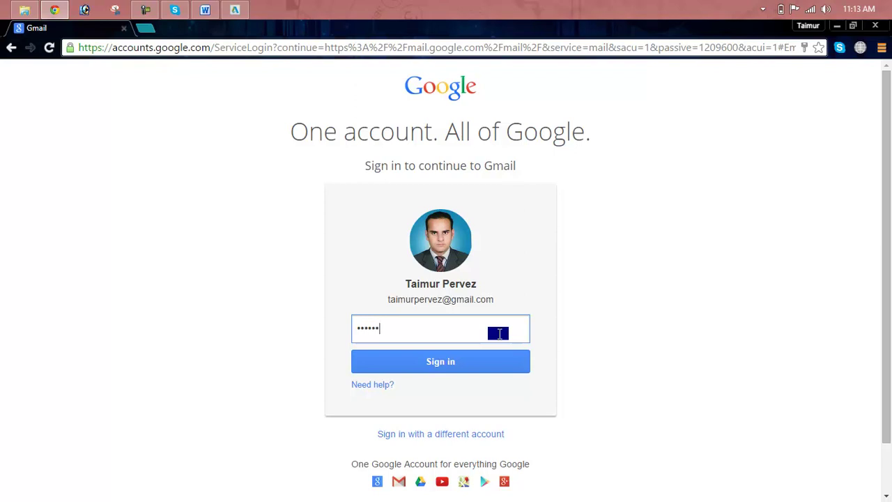
key(Return)
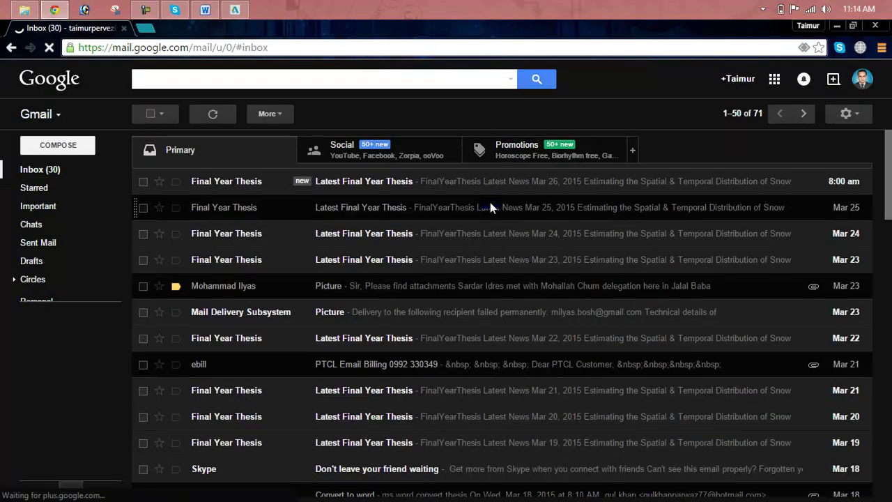
Scroll the inbox down to the starred Autodesk Education conversation and view it
scroll(422, 231, down, 2)
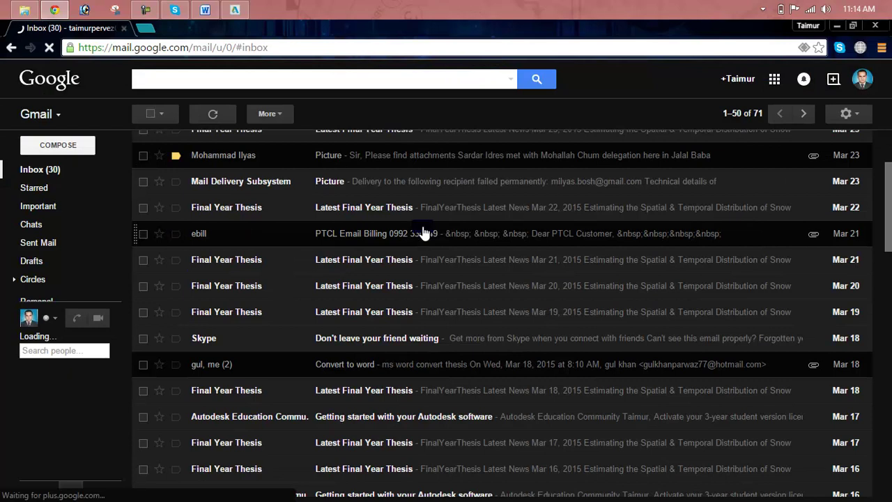
scroll(422, 233, down, 1)
scroll(415, 272, down, 2)
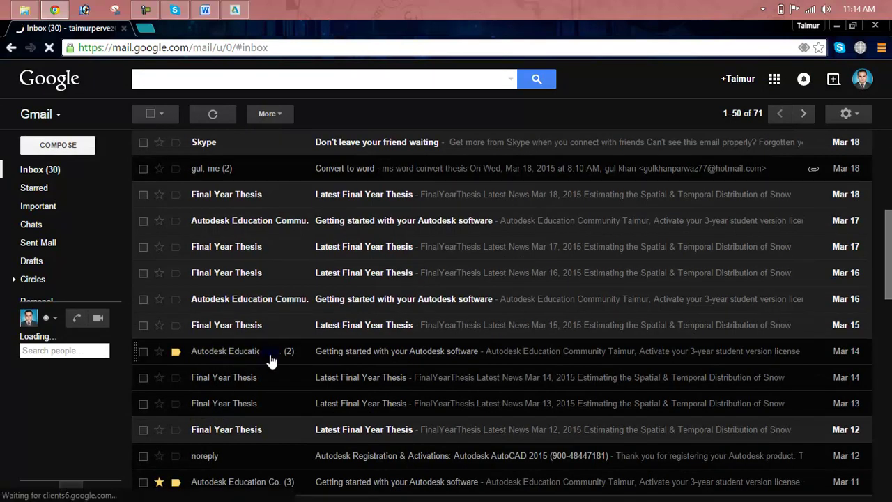
scroll(434, 356, down, 1)
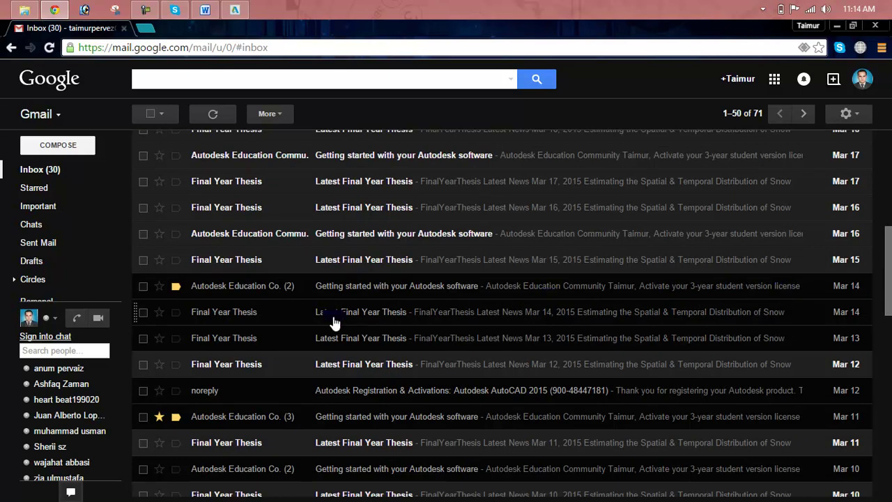
scroll(333, 322, down, 1)
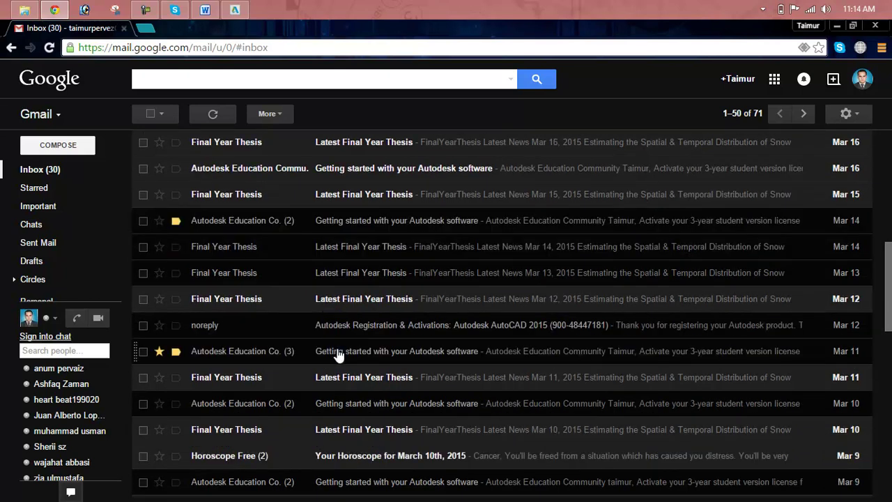
click(543, 357)
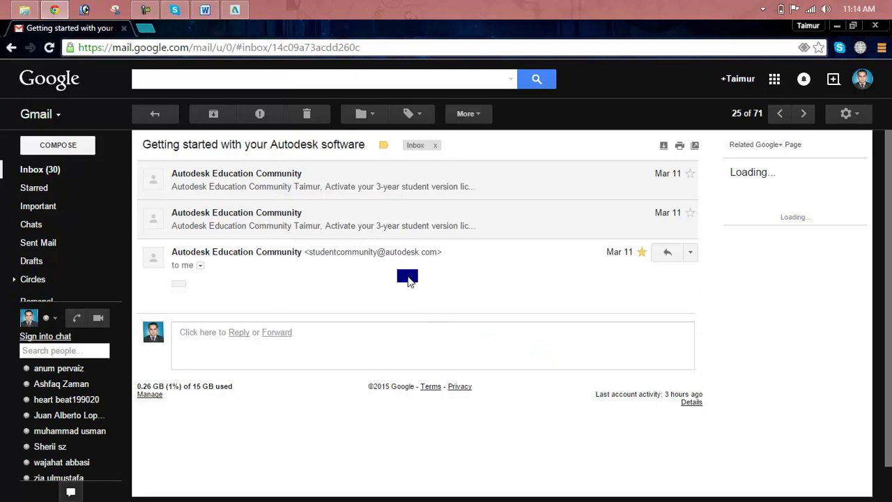
scroll(335, 202, down, 1)
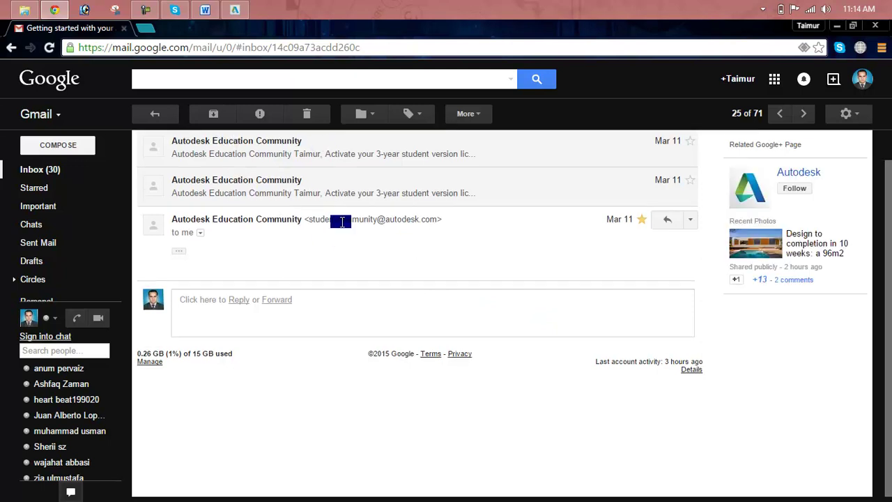
click(11, 47)
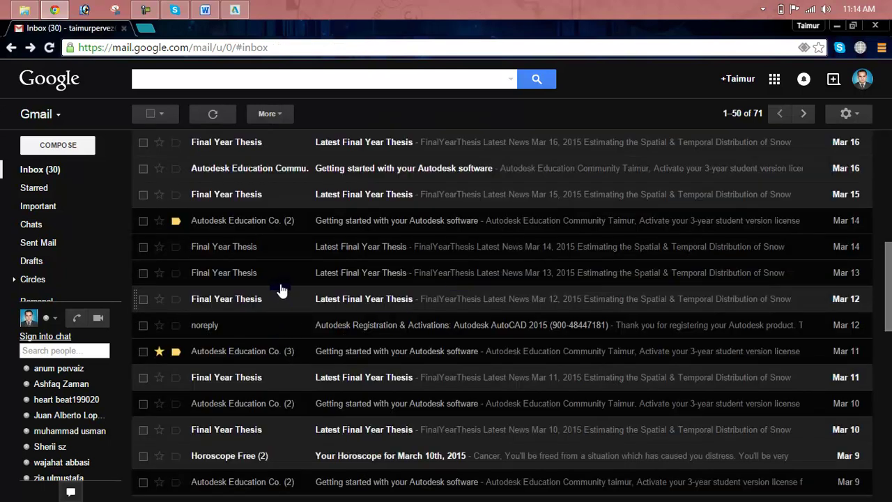
Check the Mar 14 Autodesk email, finding it is for Autodesk 3ds Max 2015
click(273, 229)
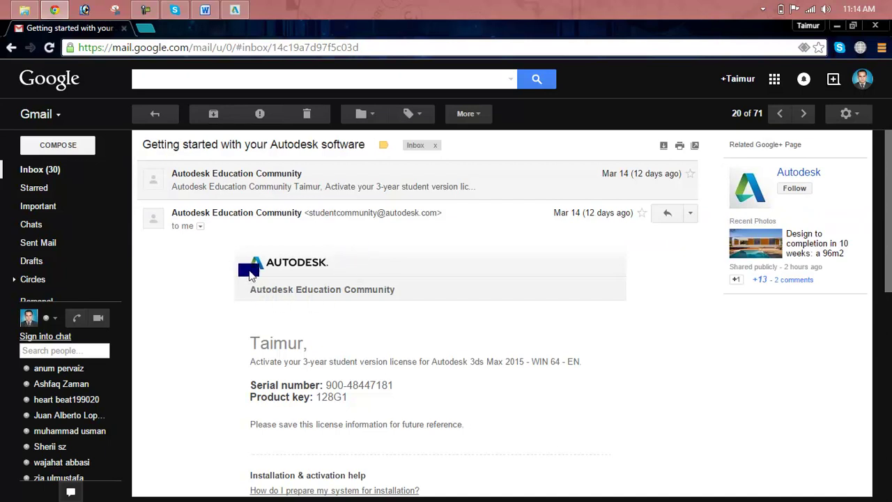
scroll(279, 361, down, 1)
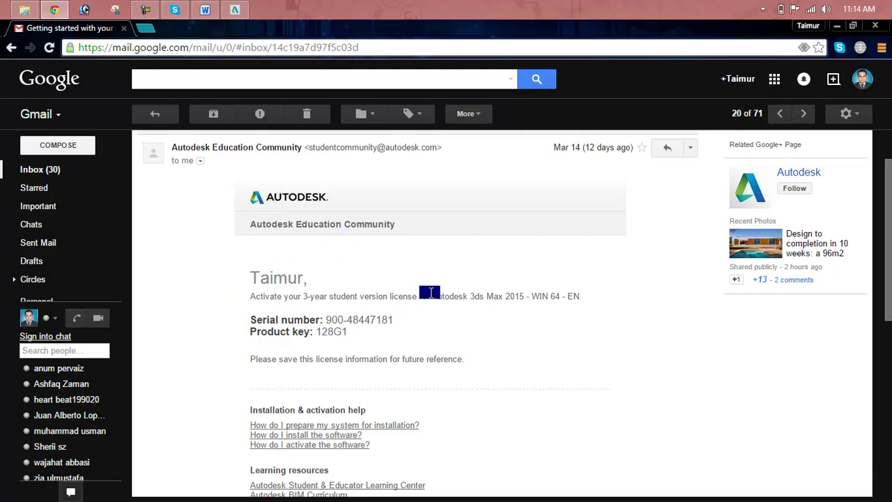
drag(430, 296, 525, 296)
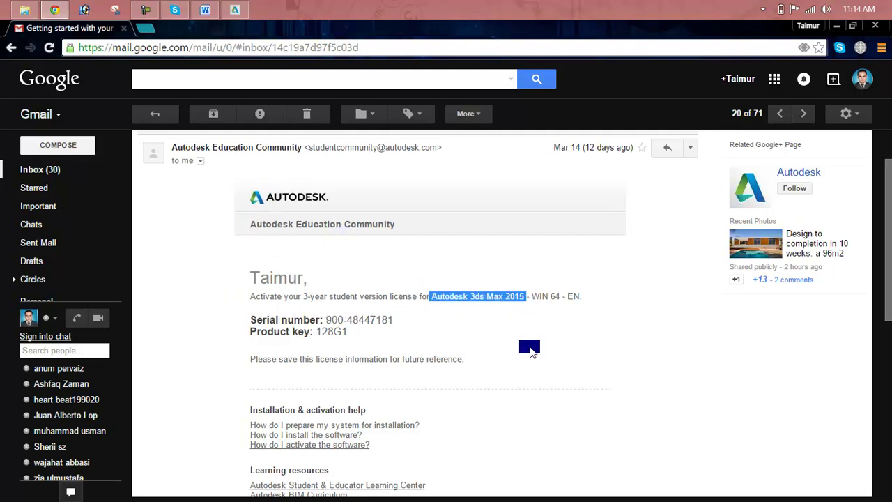
click(11, 47)
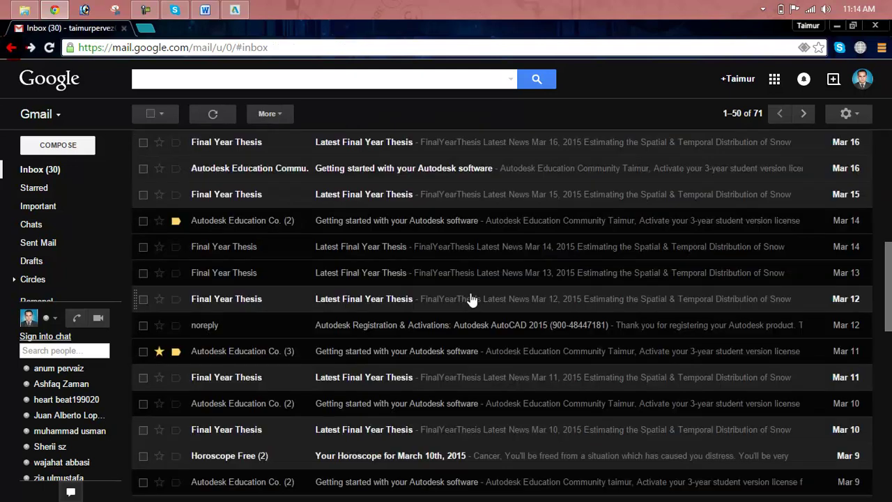
scroll(470, 298, down, 4)
scroll(470, 298, down, 1)
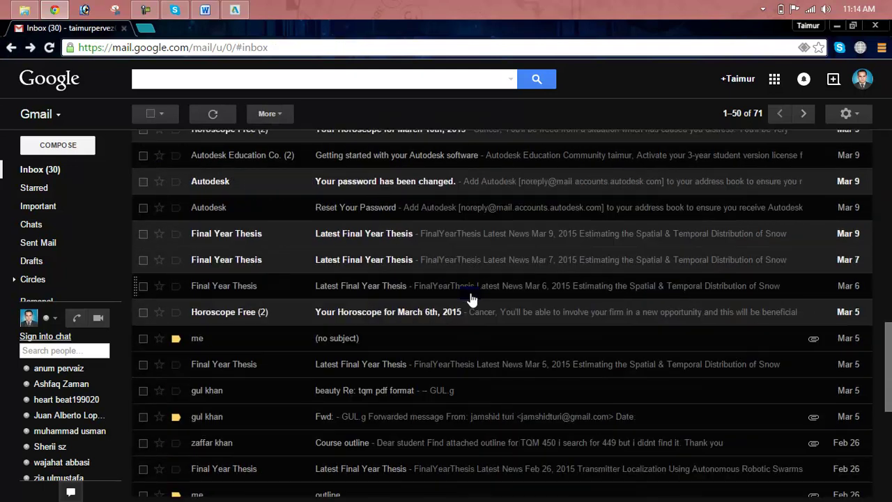
scroll(471, 299, up, 1)
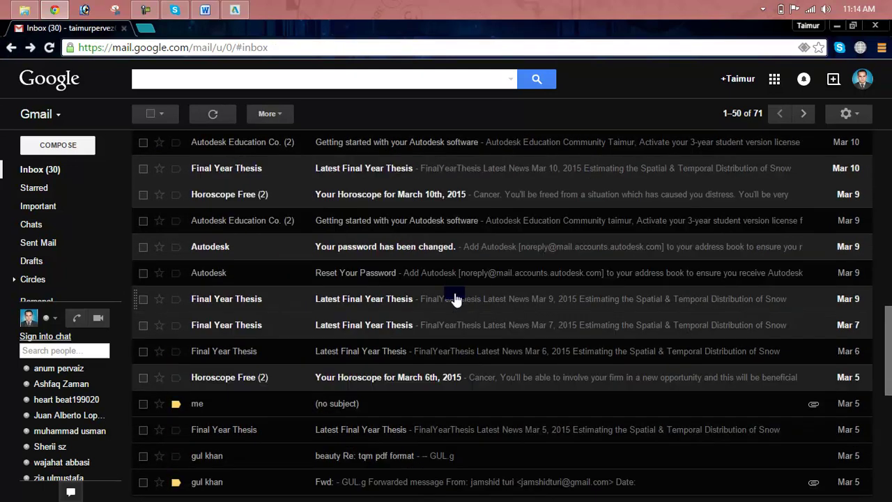
Check the product name in the Mar 9 Autodesk getting-started email
click(334, 225)
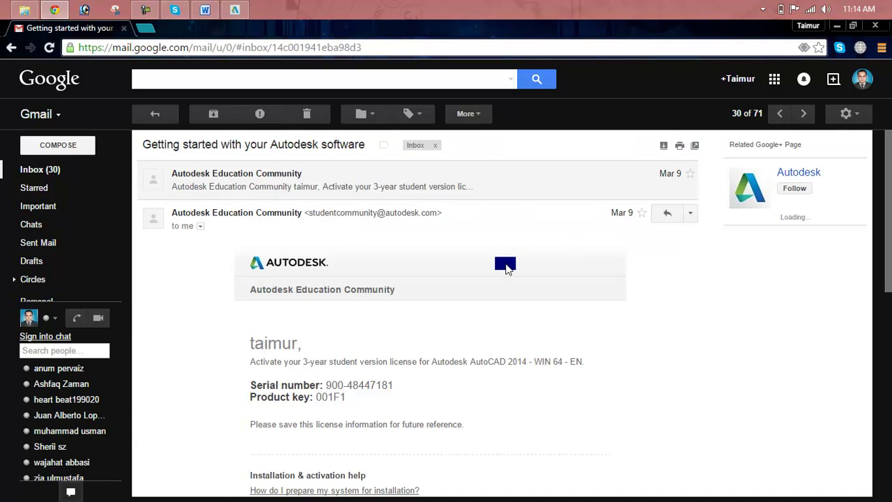
scroll(505, 258, down, 1)
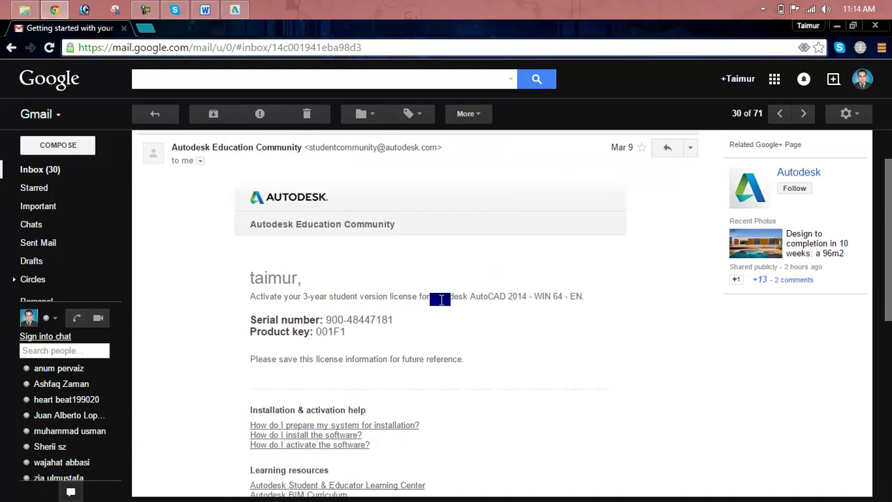
drag(433, 296, 532, 300)
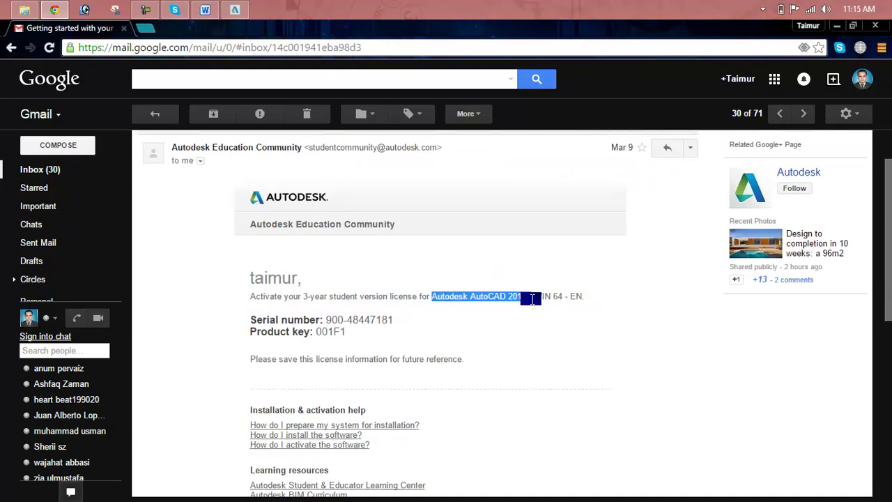
click(11, 47)
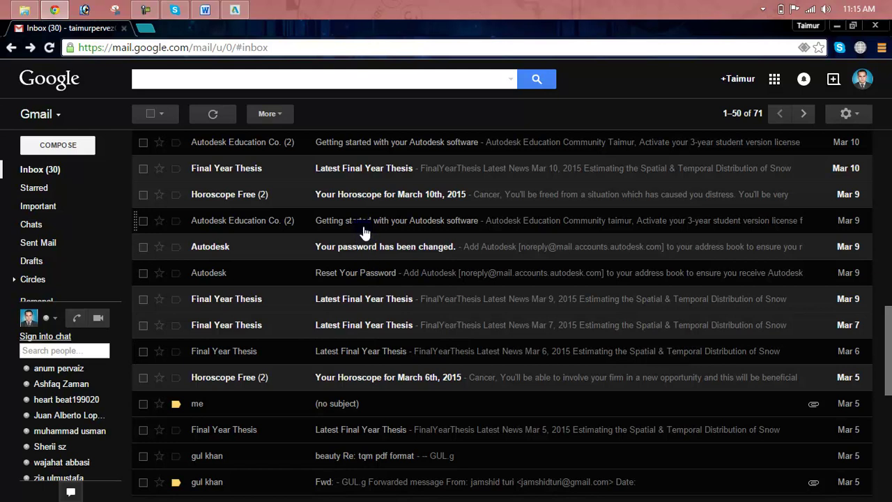
In the Mar 10 email, locate the AutoCAD 2015 licence line and select its product key
click(362, 147)
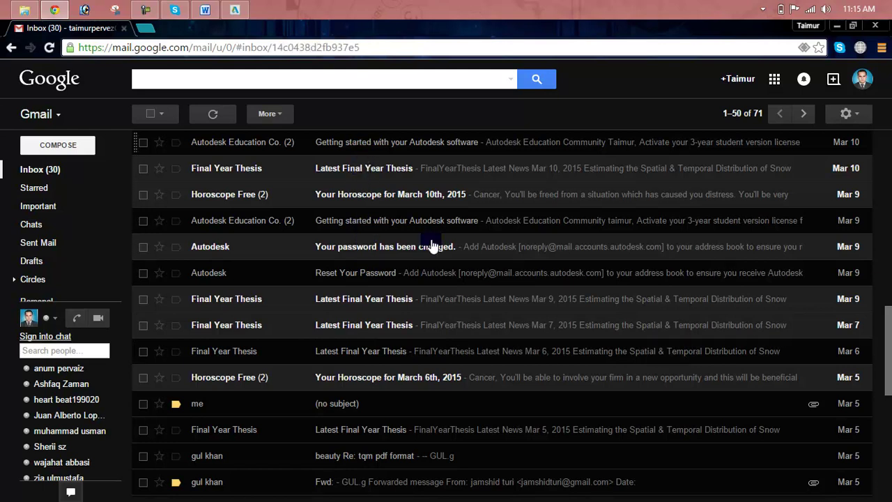
scroll(420, 330, down, 1)
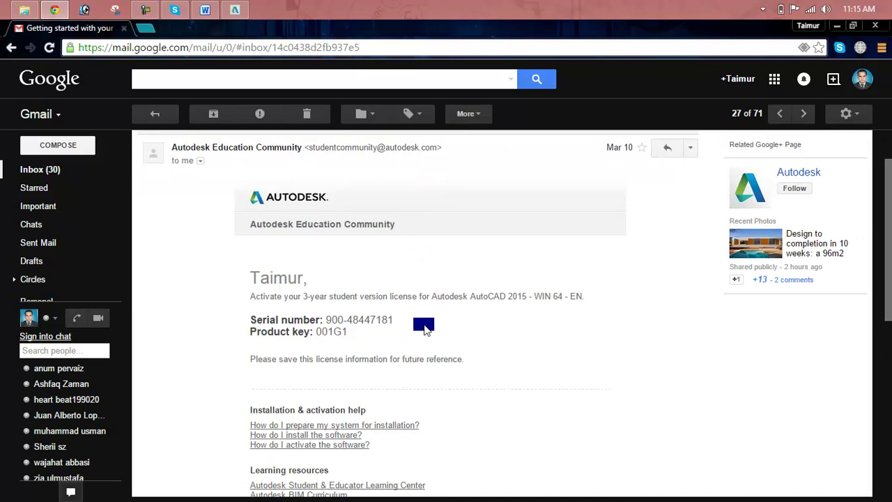
drag(482, 298, 530, 298)
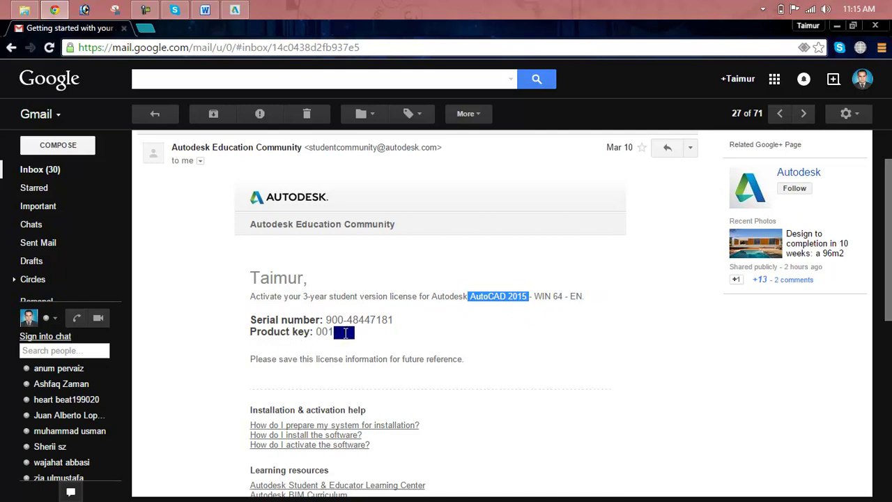
click(345, 333)
drag(344, 333, 323, 334)
click(346, 332)
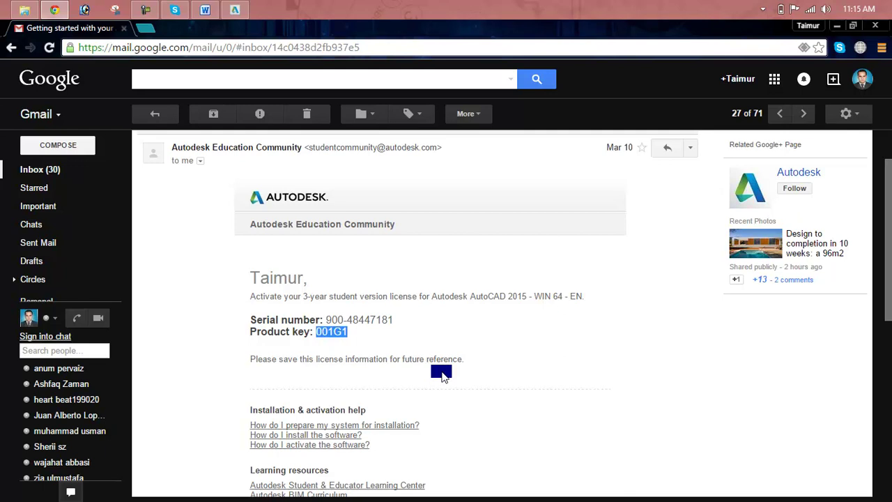
Fill the installer's product key field and start selecting the serial number in the email
click(233, 10)
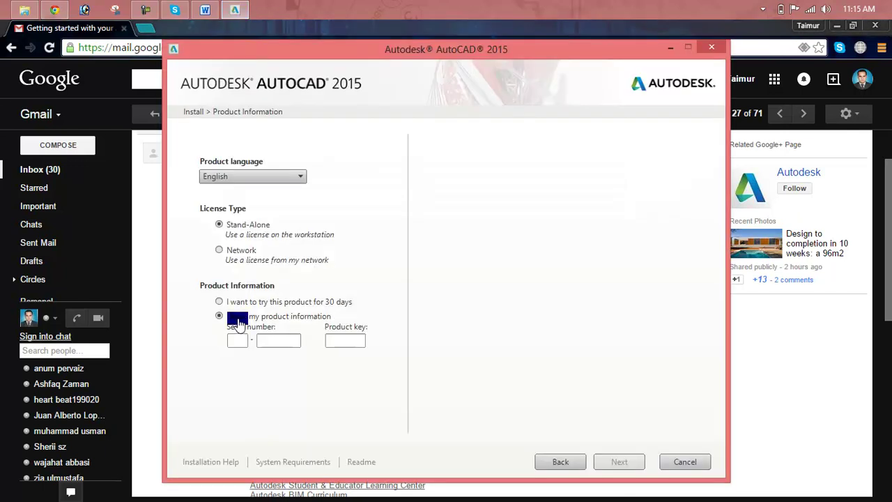
click(345, 341)
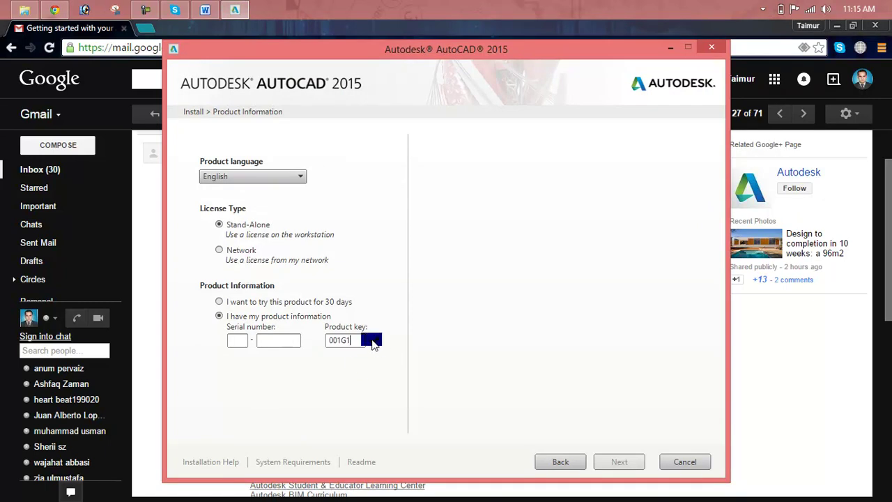
mouse_move(205, 9)
click(54, 10)
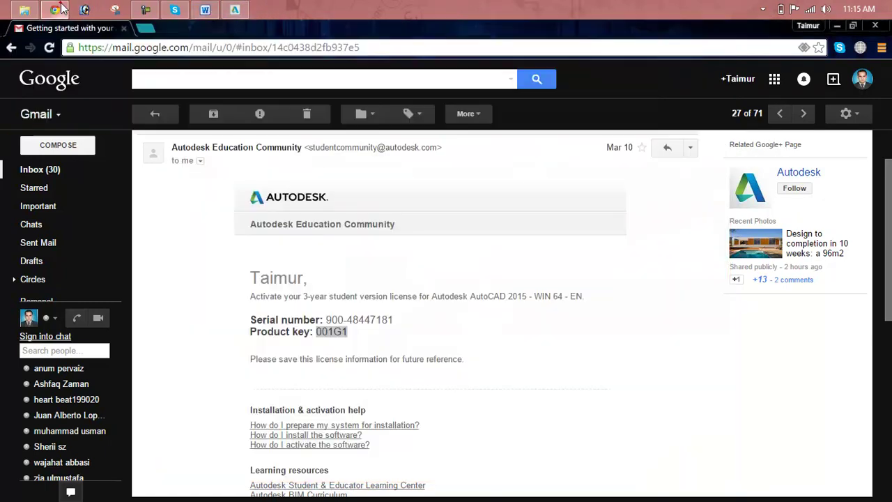
drag(395, 321, 325, 320)
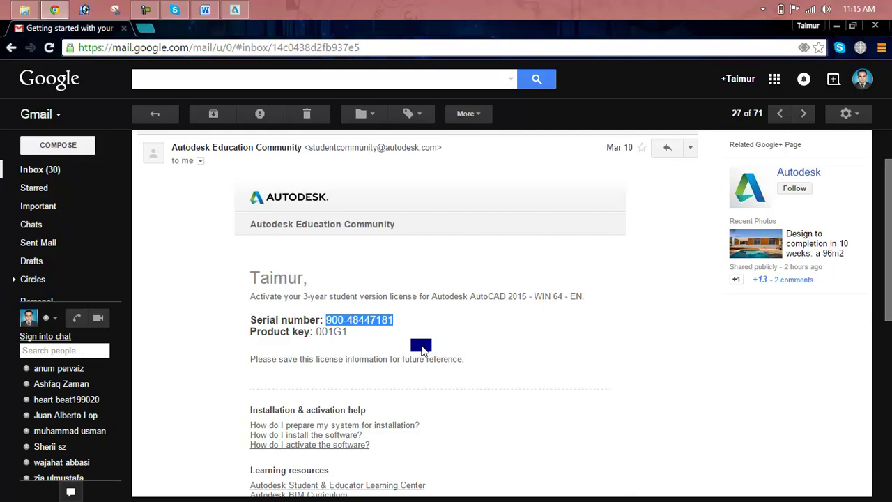
click(227, 8)
click(234, 340)
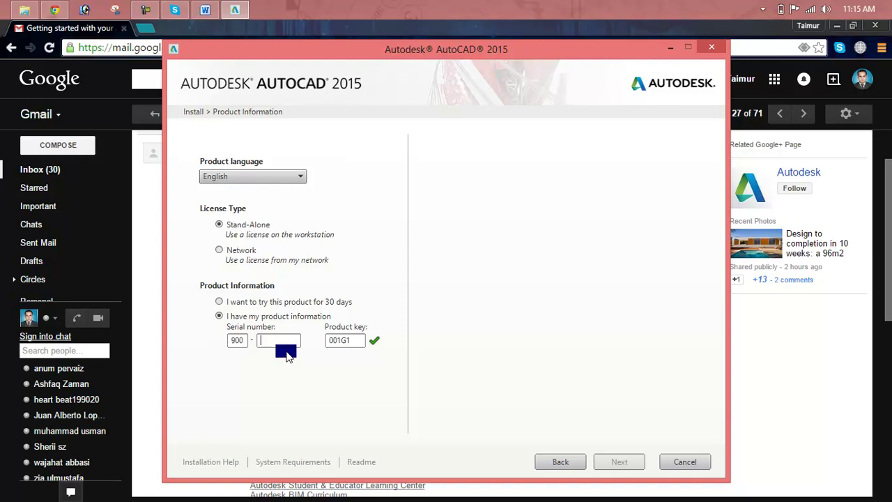
drag(204, 342, 204, 346)
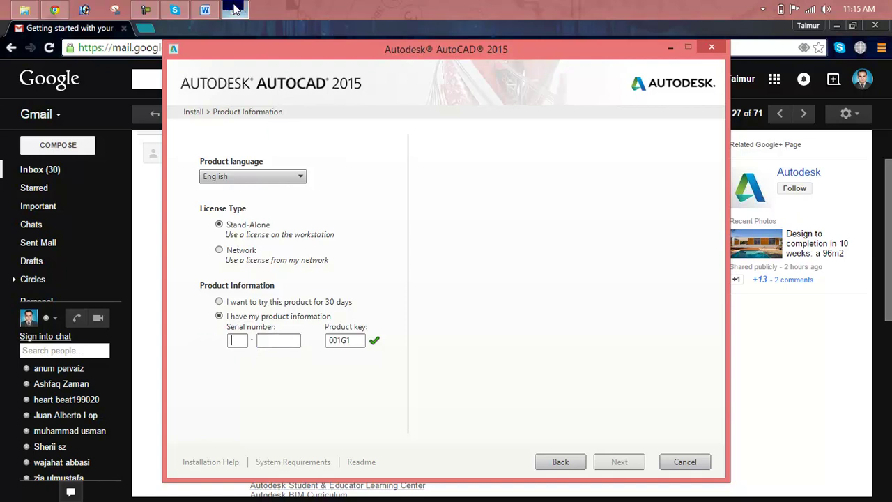
Copy the first serial-number group from the email into the installer's first field
click(235, 9)
click(235, 10)
click(235, 9)
click(342, 319)
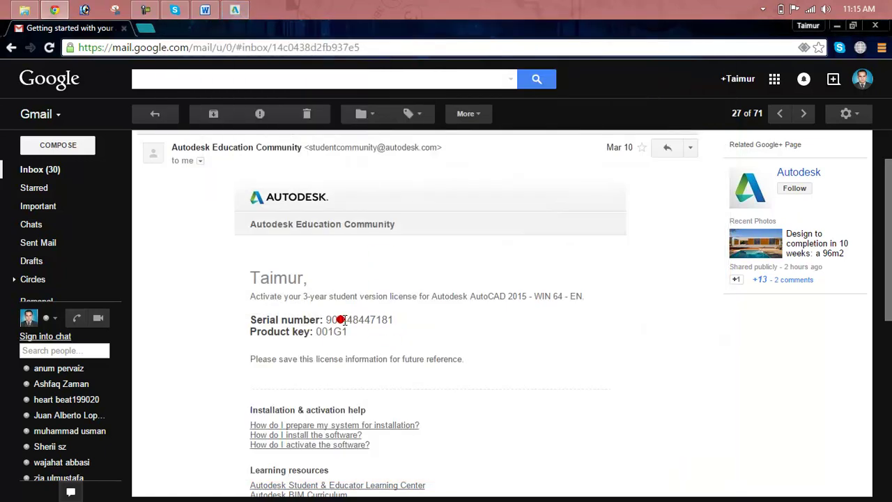
drag(342, 319, 321, 319)
key(ctrl+c)
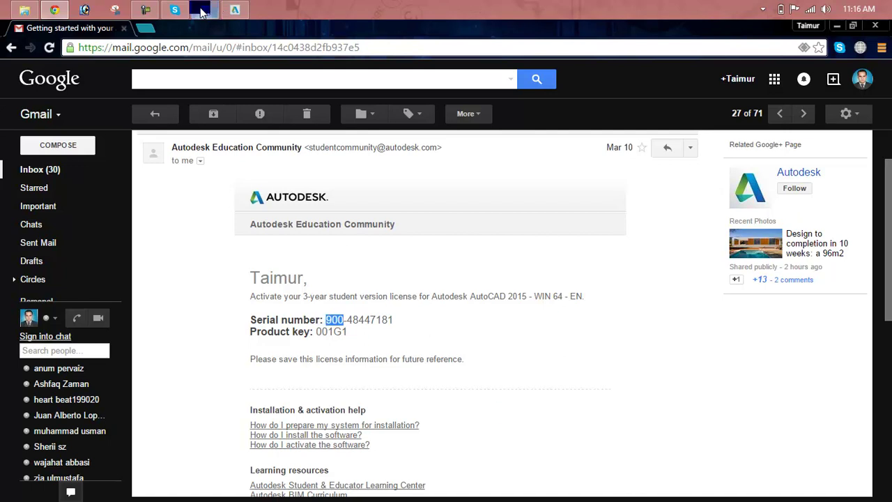
click(235, 10)
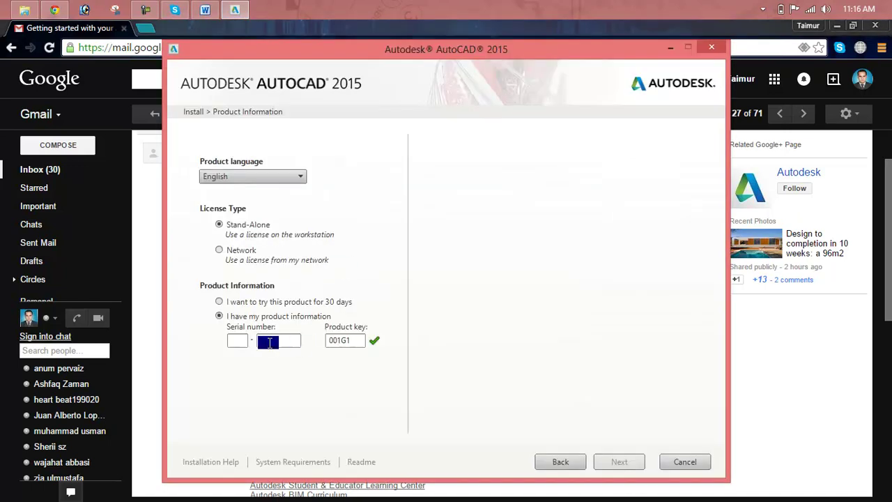
key(ctrl+v)
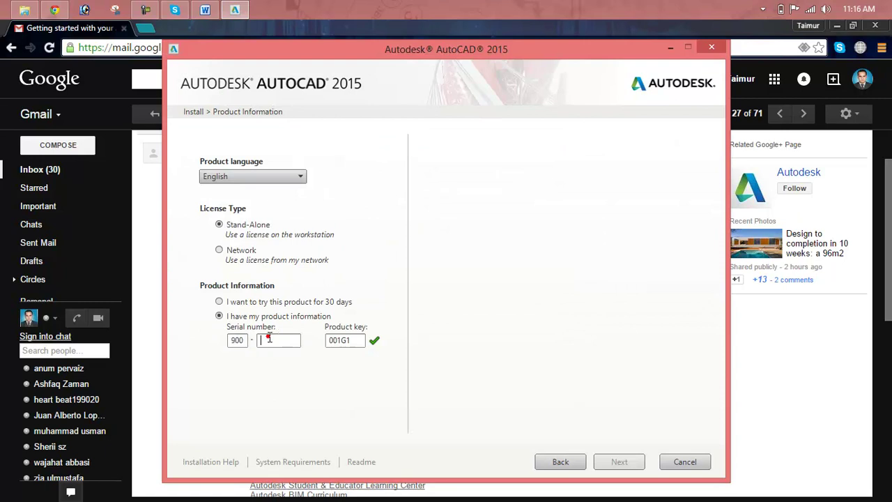
Copy the second part of the serial number into the second serial field
click(234, 10)
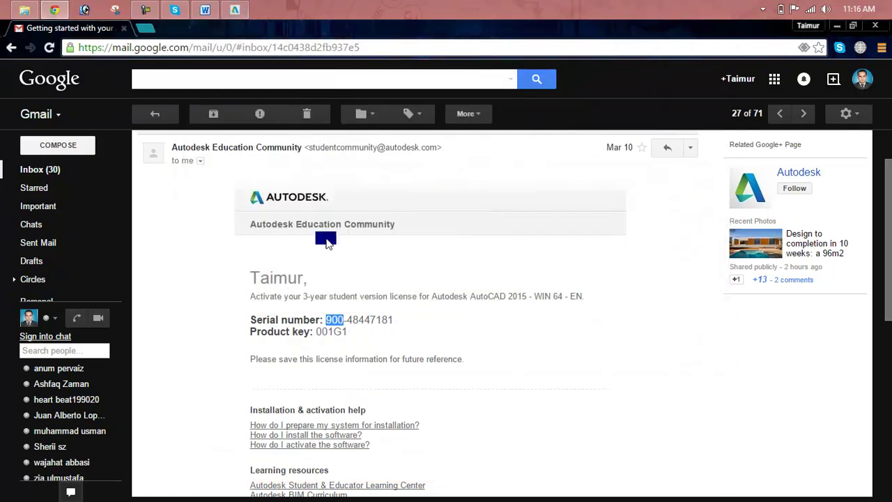
drag(394, 318, 354, 315)
drag(354, 316, 363, 315)
right_click(365, 318)
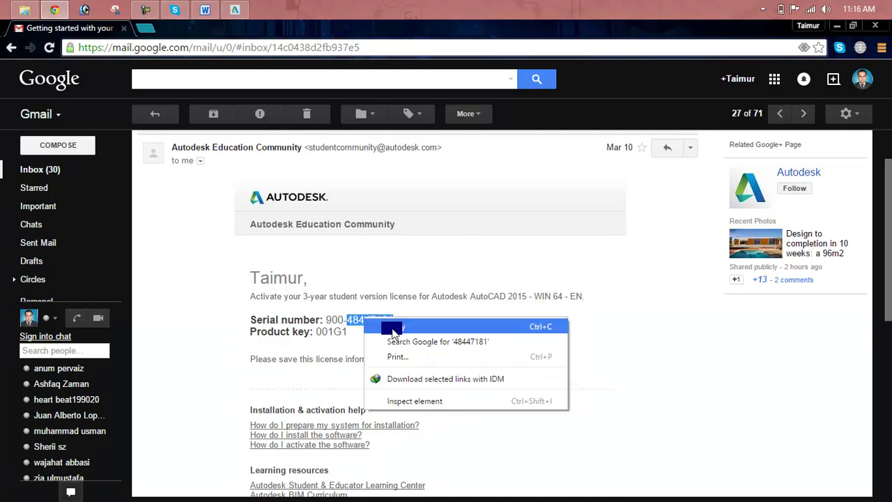
click(393, 326)
click(237, 9)
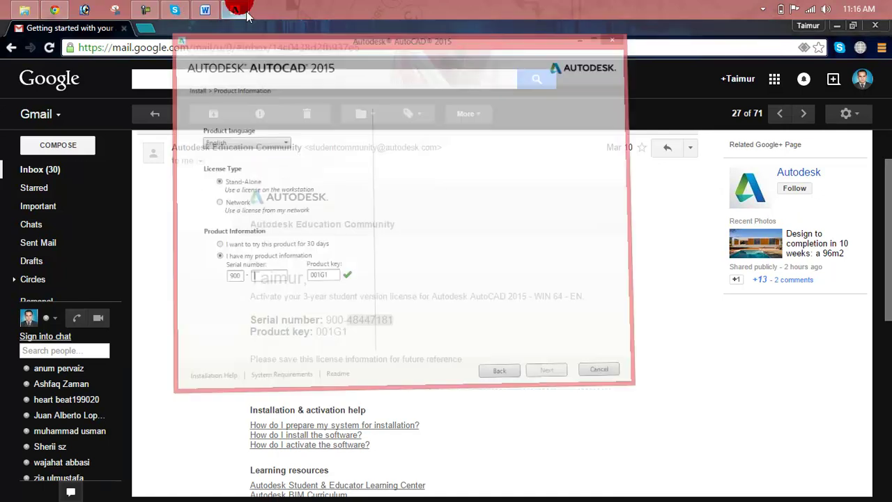
click(278, 339)
right_click(277, 338)
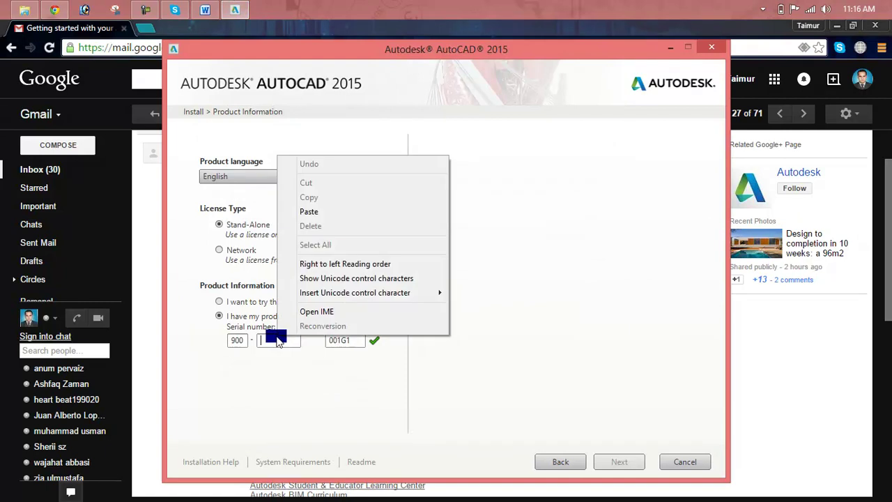
click(323, 211)
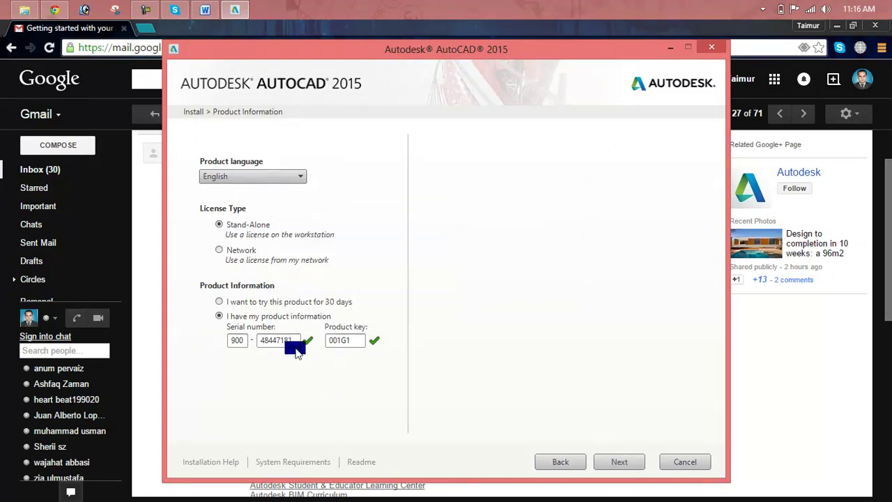
Advance to Configure Installation and expand AutoCAD 2015's settings, toggling the Exchange App Manager plug-in
click(620, 463)
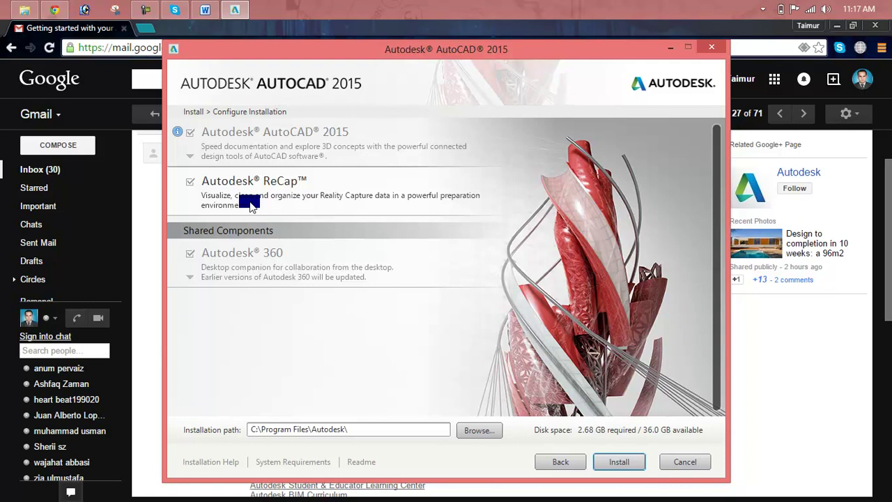
click(241, 151)
click(286, 218)
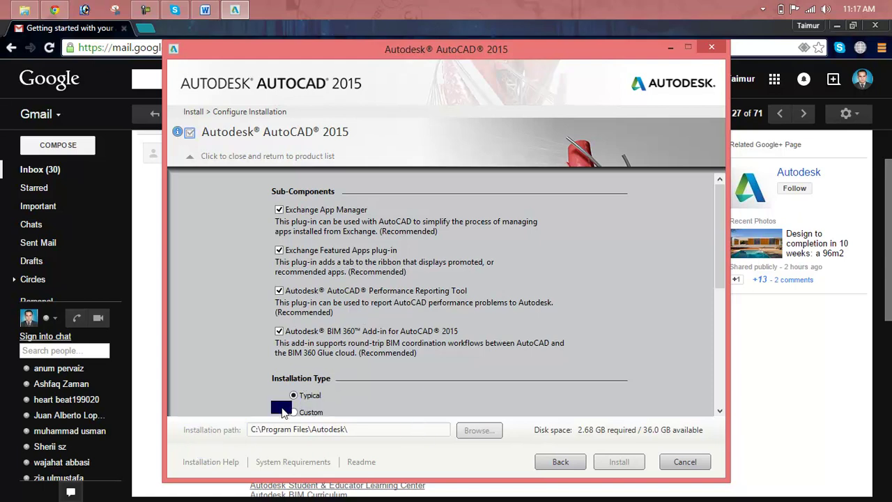
Try the Custom installation type, then return to Typical and close the settings
mouse_move(719, 242)
mouse_down()
mouse_move(742, 366)
mouse_move(747, 317)
mouse_up()
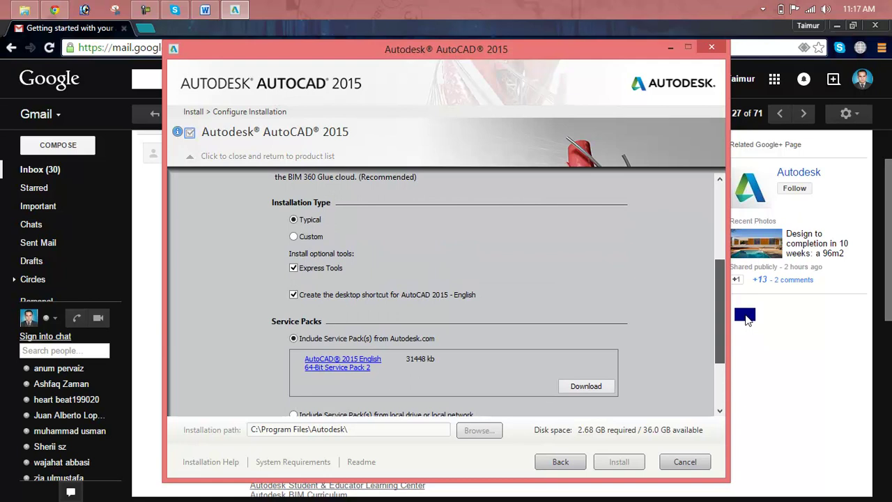
click(316, 239)
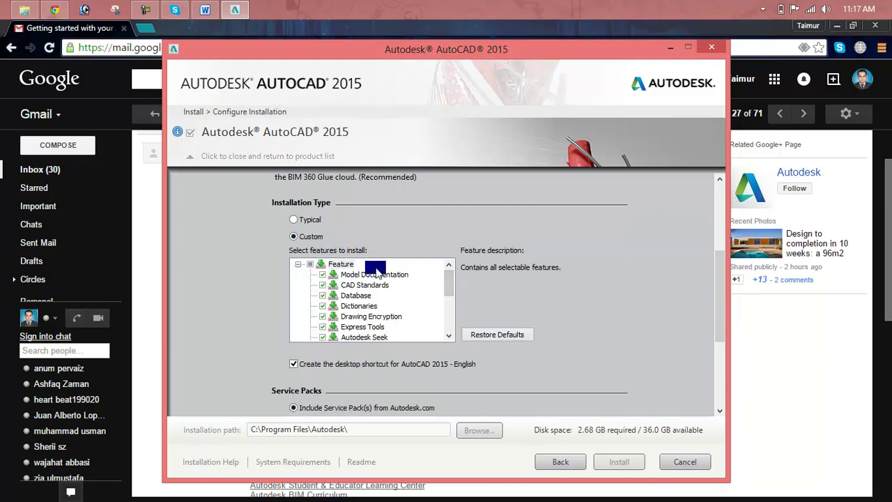
mouse_move(451, 286)
mouse_down()
mouse_move(449, 338)
mouse_move(449, 265)
mouse_up()
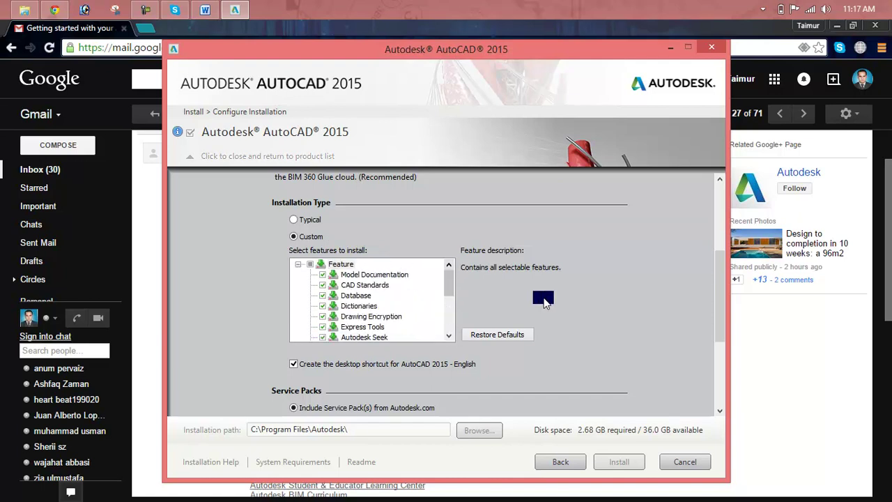
click(310, 220)
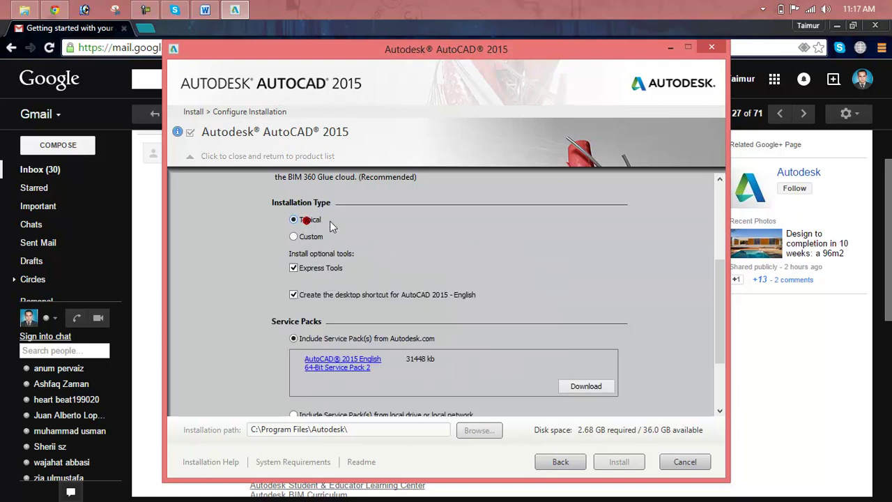
drag(721, 270, 730, 354)
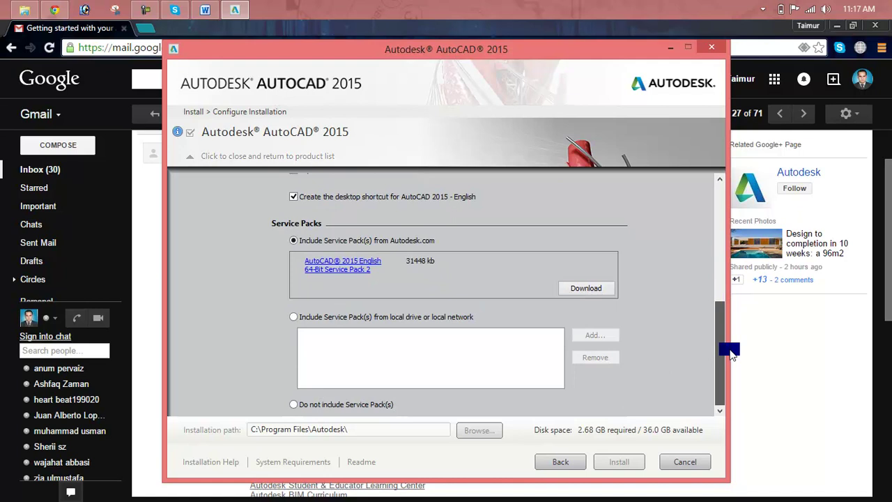
click(560, 461)
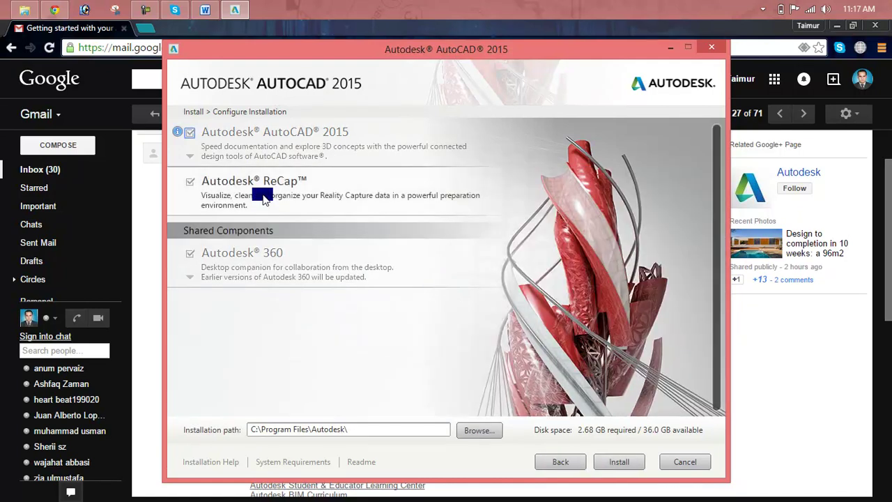
Include ReCap and review the Autodesk 360 configuration options
click(210, 179)
click(237, 252)
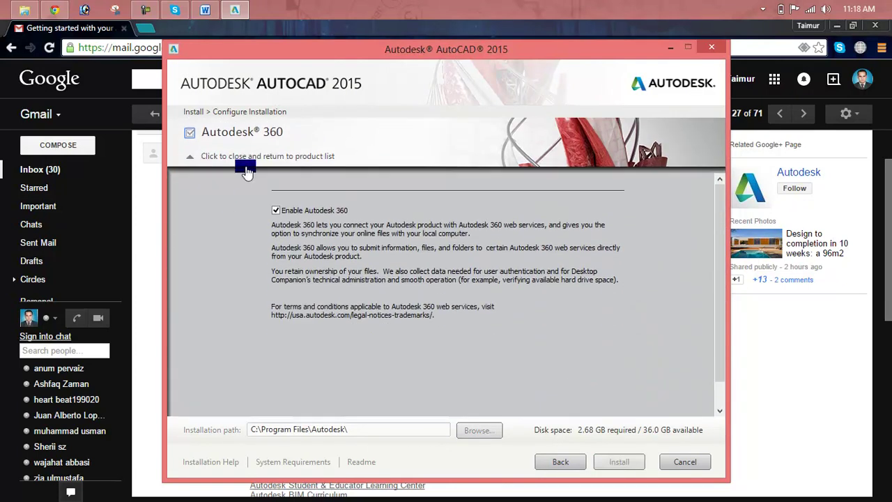
click(552, 464)
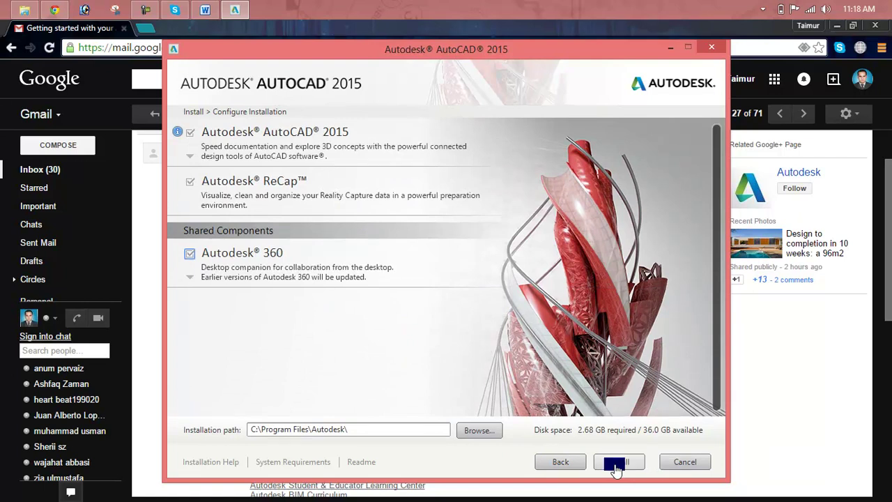
Start installing the selected products and move the progress window up and left
click(615, 467)
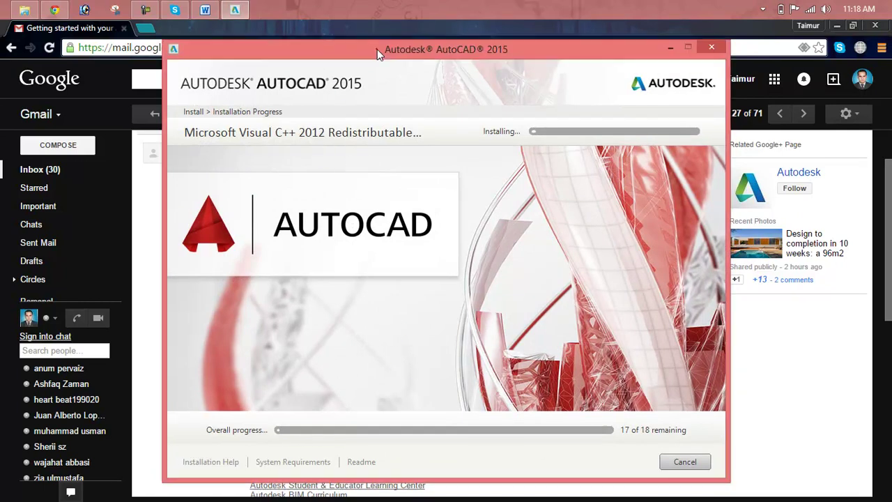
drag(372, 58, 323, 35)
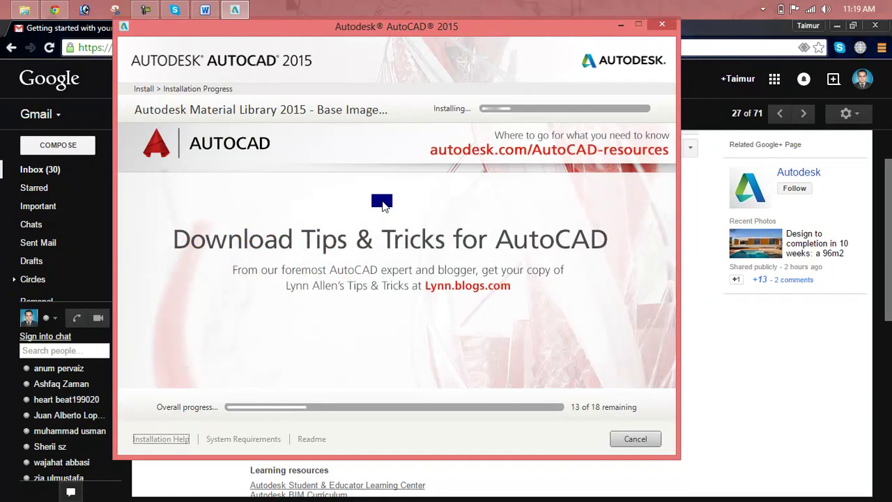
Browse the Downloads folder and Local Disk (D:), opening the complete course outline folder
click(23, 12)
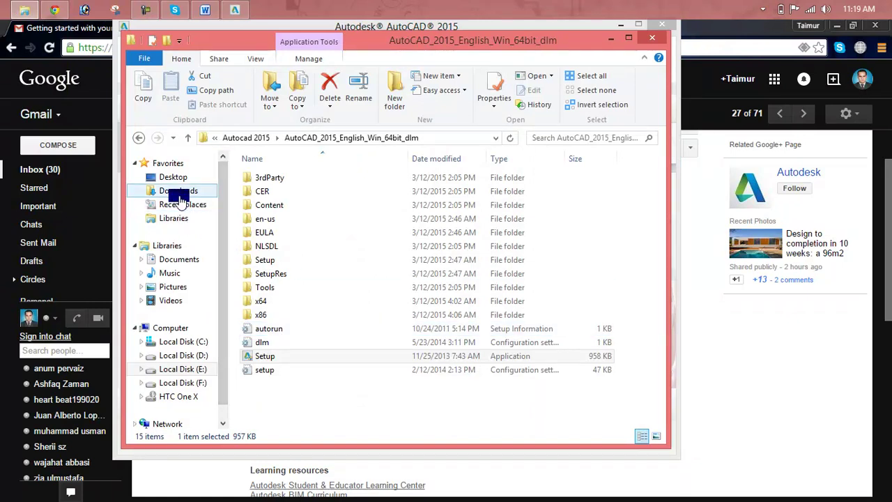
click(179, 191)
click(182, 355)
click(305, 179)
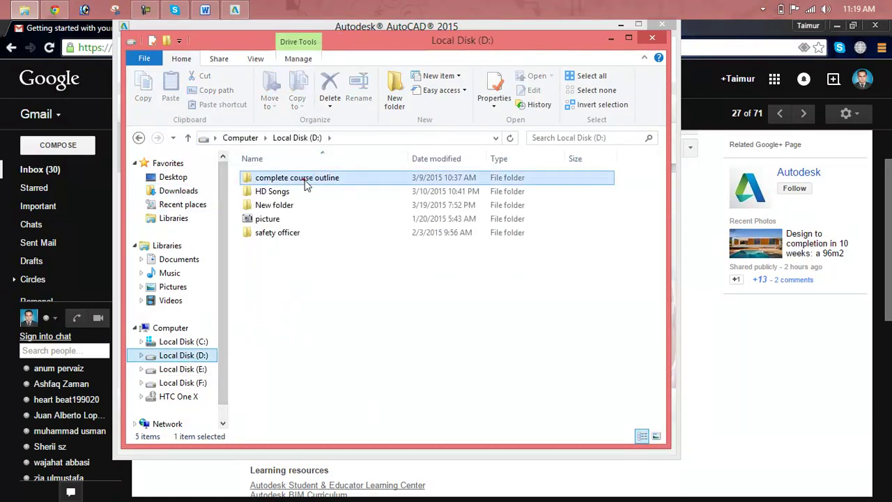
double_click(305, 179)
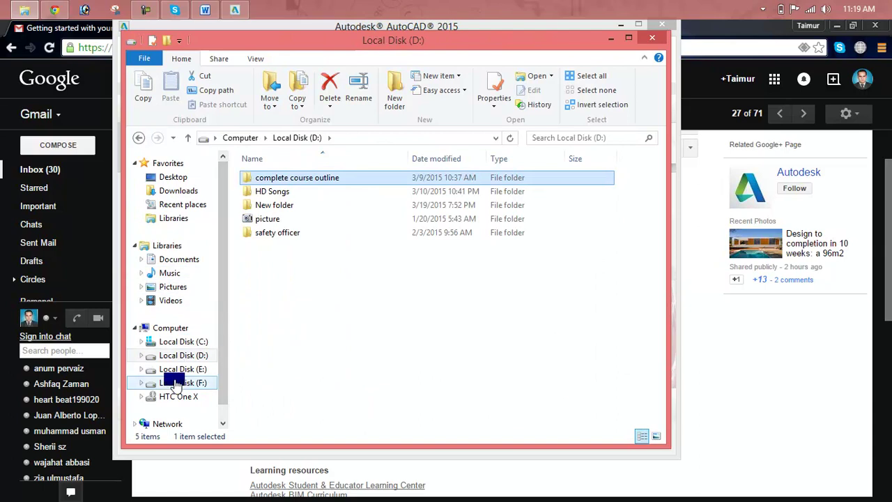
Open Local Disk (F:) > Autocad 2015 > Autocad Mechanical 2015 > Course description
click(182, 382)
click(278, 201)
click(279, 181)
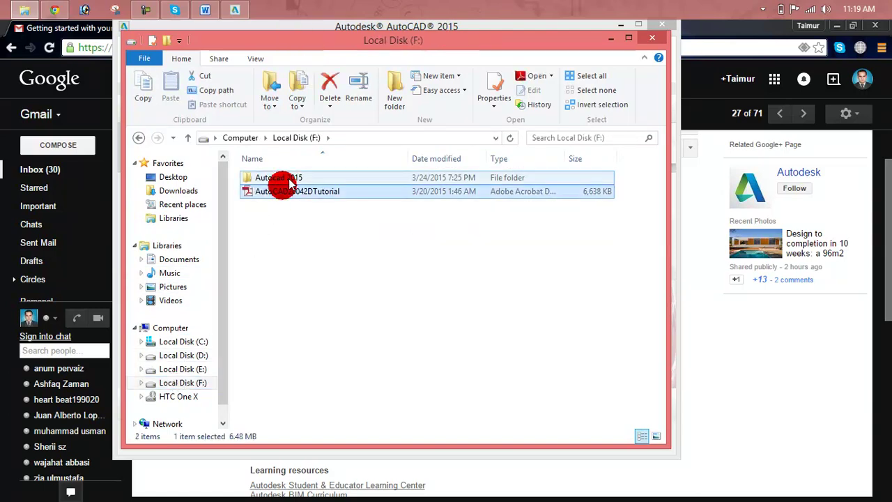
double_click(282, 178)
double_click(290, 179)
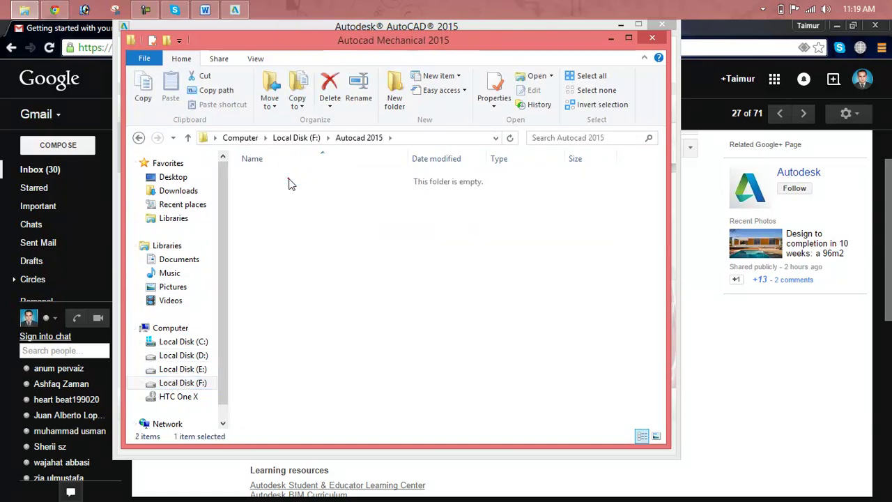
click(290, 178)
double_click(290, 178)
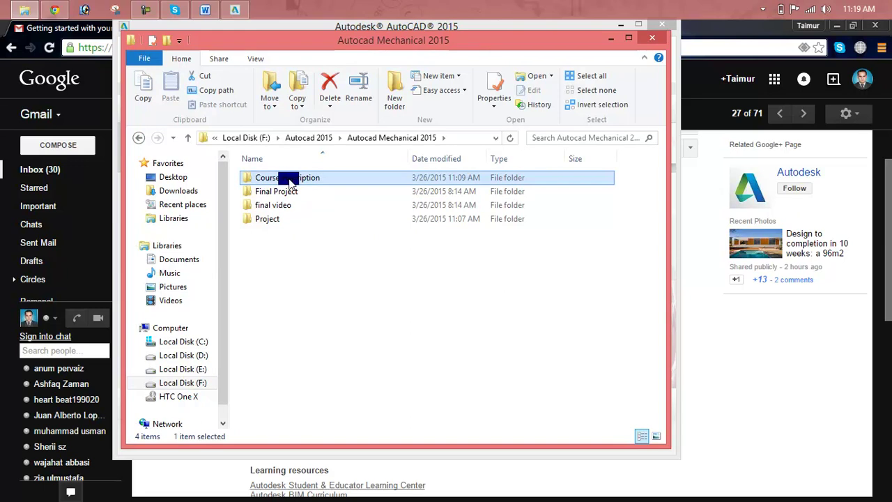
Select the Lesson 01, Lesson 02 and Lesson 03 documents in turn
click(290, 192)
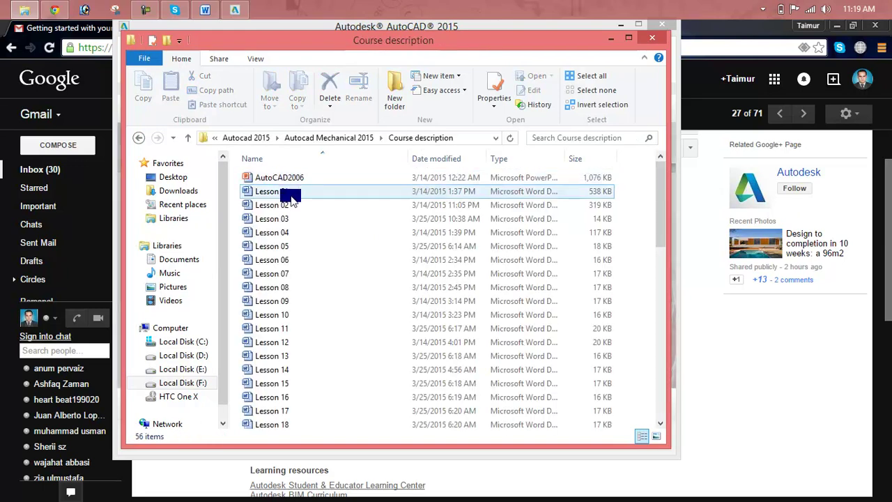
click(294, 204)
click(301, 220)
double_click(299, 207)
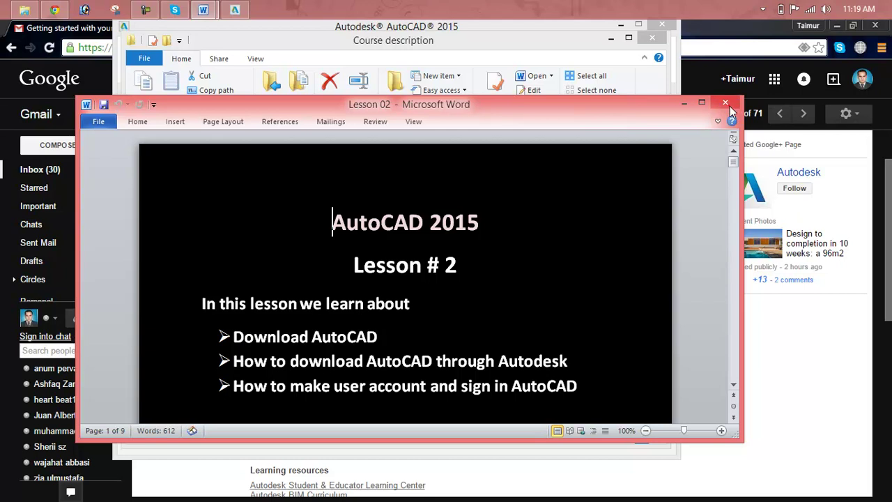
click(727, 104)
click(324, 192)
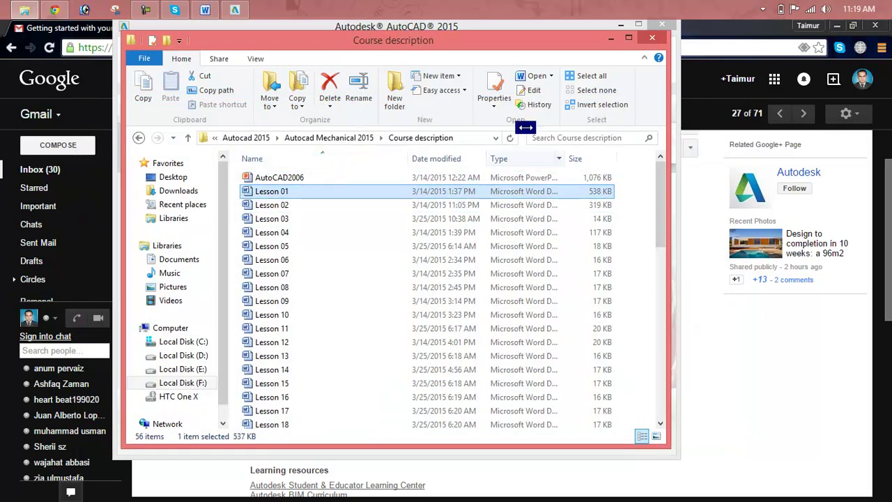
key(Return)
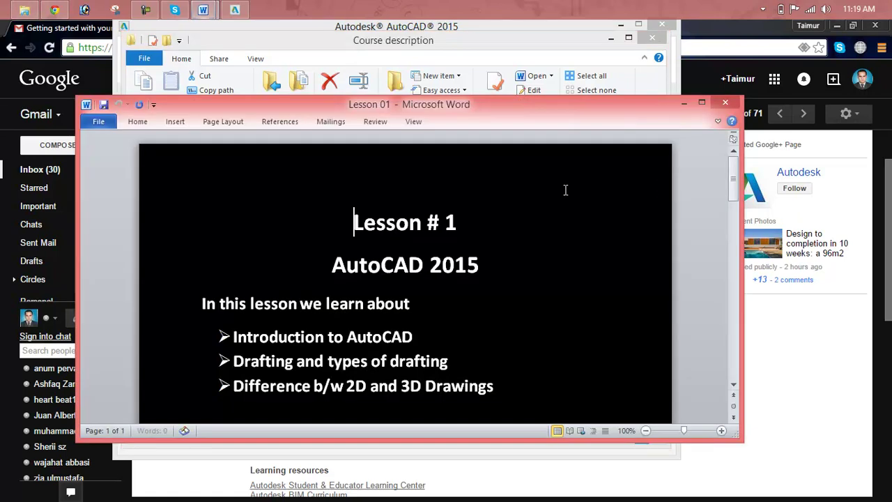
drag(732, 174, 737, 219)
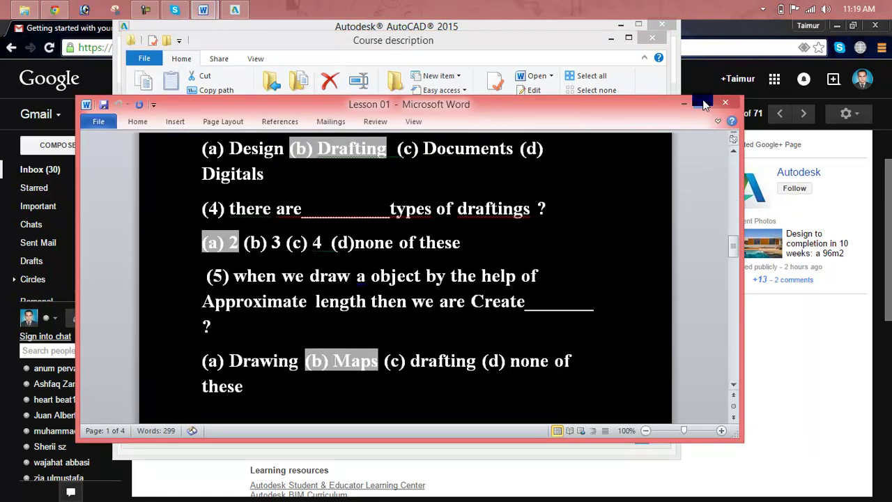
click(702, 103)
scroll(699, 190, down, 5)
scroll(699, 189, down, 5)
scroll(699, 189, down, 4)
scroll(700, 189, down, 5)
scroll(700, 189, down, 5)
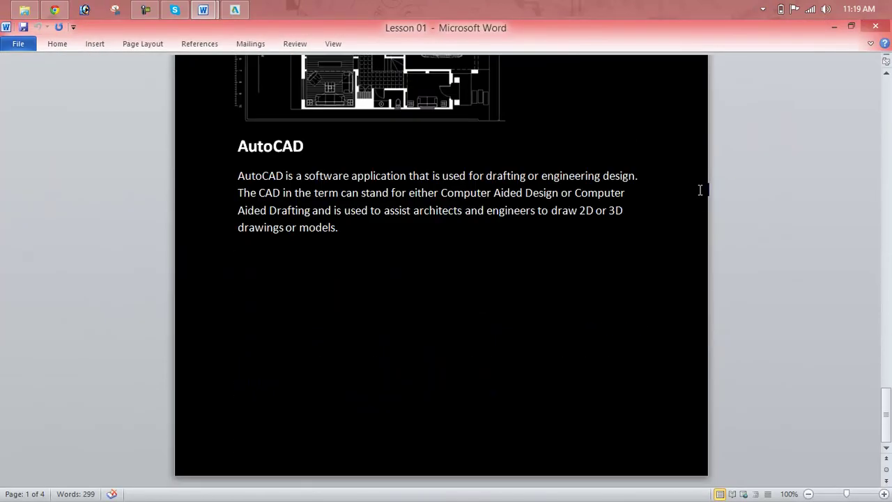
click(875, 26)
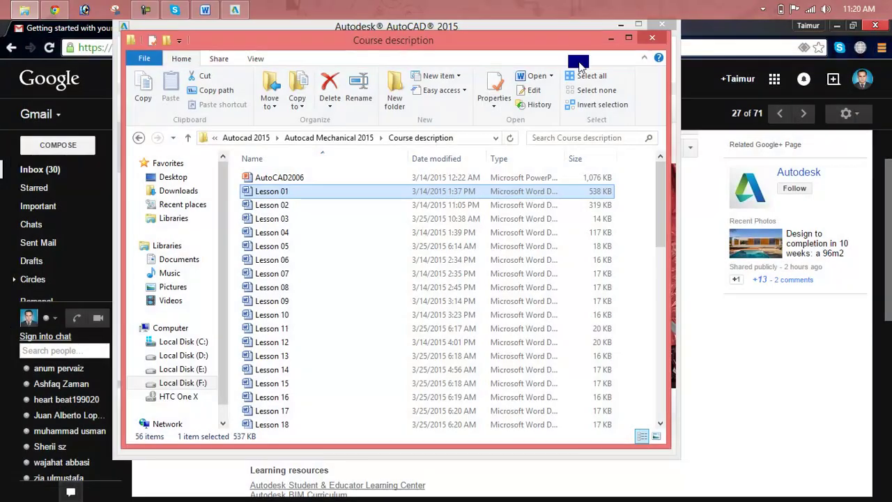
click(286, 205)
double_click(286, 205)
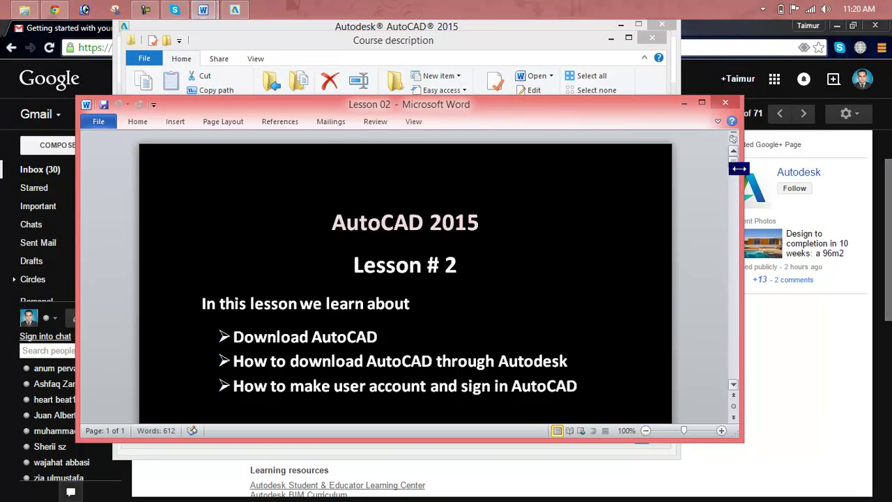
click(701, 103)
scroll(726, 259, down, 5)
scroll(726, 260, down, 5)
scroll(727, 252, down, 5)
scroll(728, 252, down, 5)
scroll(731, 252, down, 1)
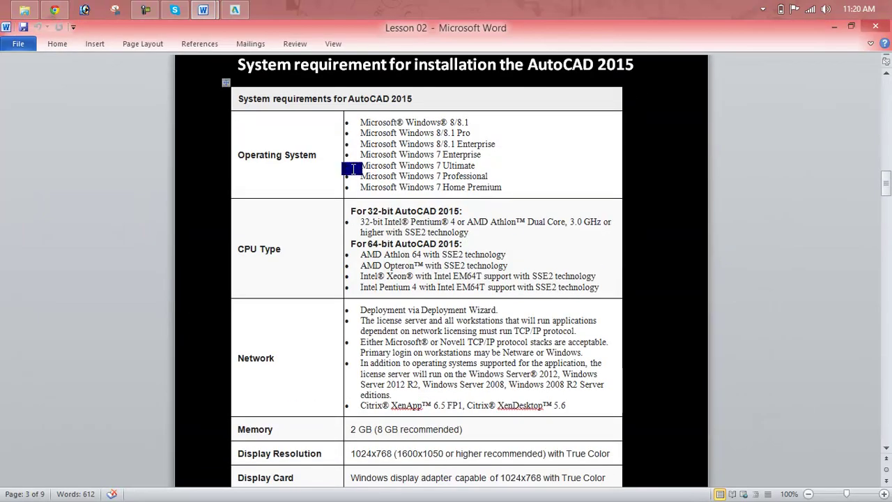
mouse_move(413, 123)
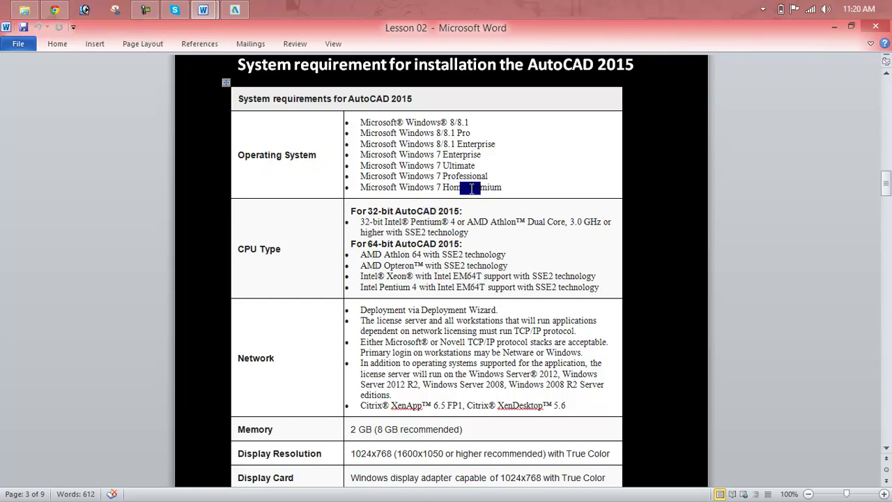
scroll(471, 188, down, 1)
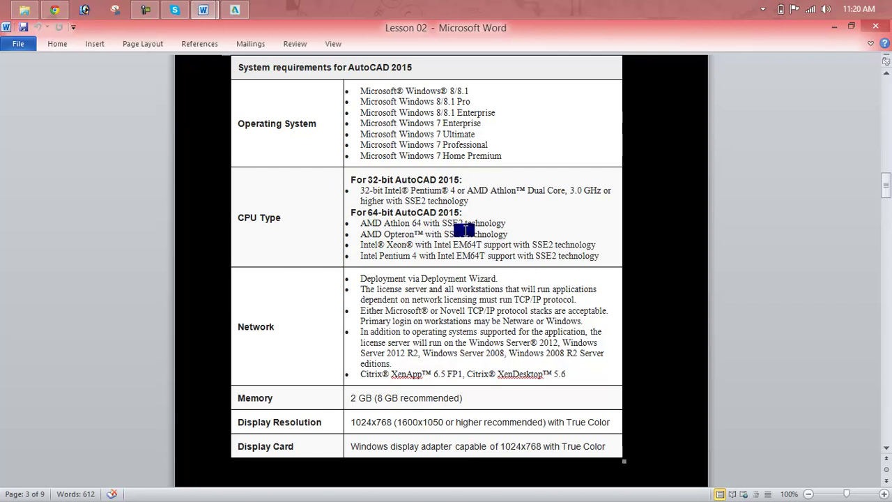
scroll(512, 231, down, 2)
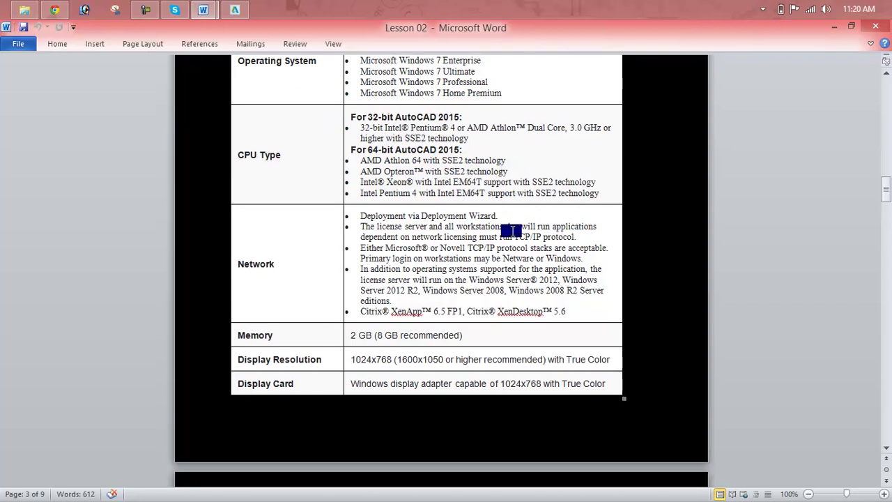
scroll(511, 230, down, 4)
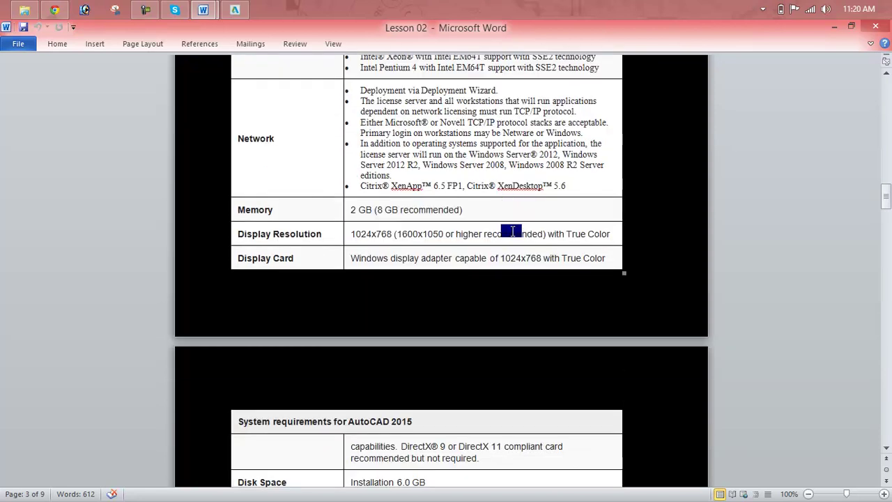
scroll(511, 230, down, 7)
scroll(511, 231, down, 2)
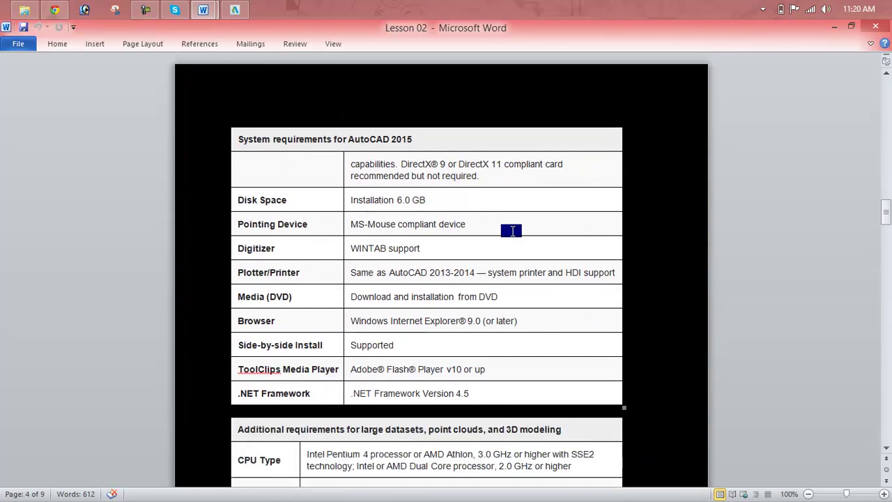
scroll(511, 231, down, 2)
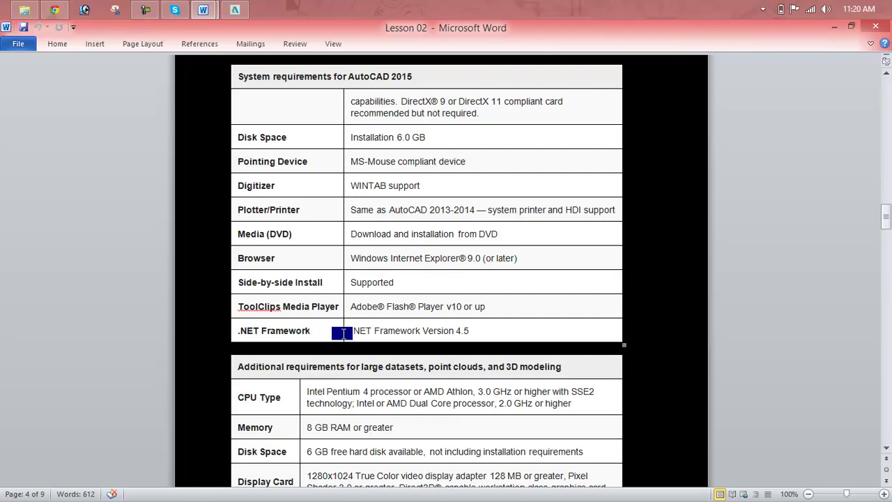
drag(471, 330, 332, 334)
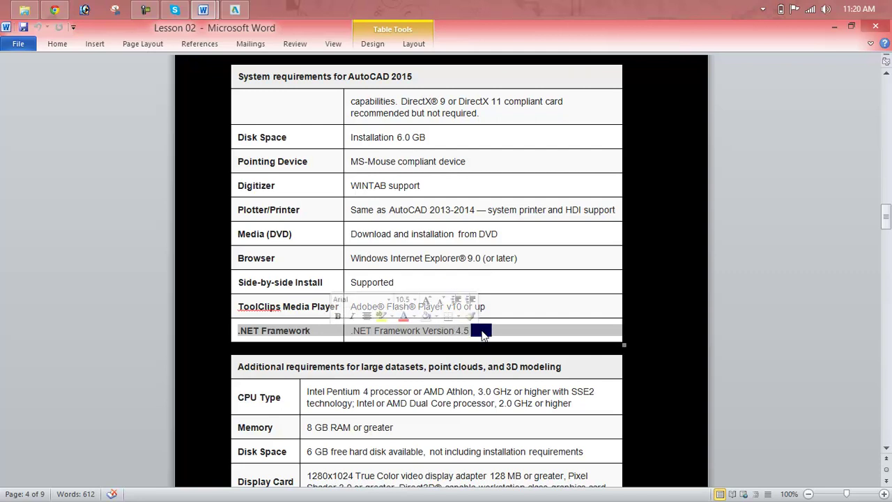
click(478, 330)
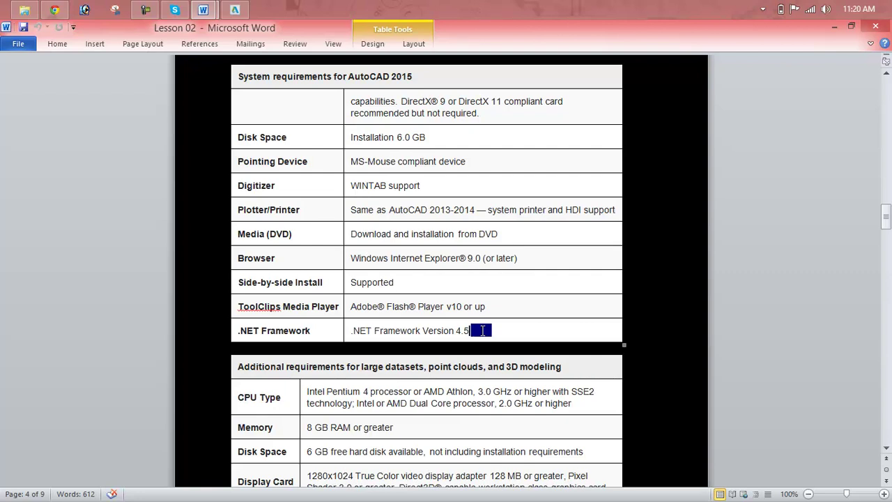
Close the Lesson 02 document and Course description folder, and minimize the browser
click(872, 29)
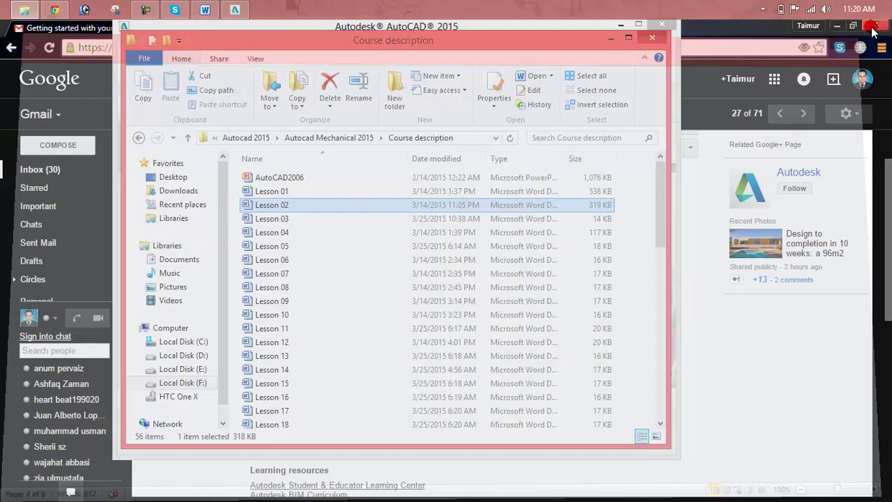
click(652, 39)
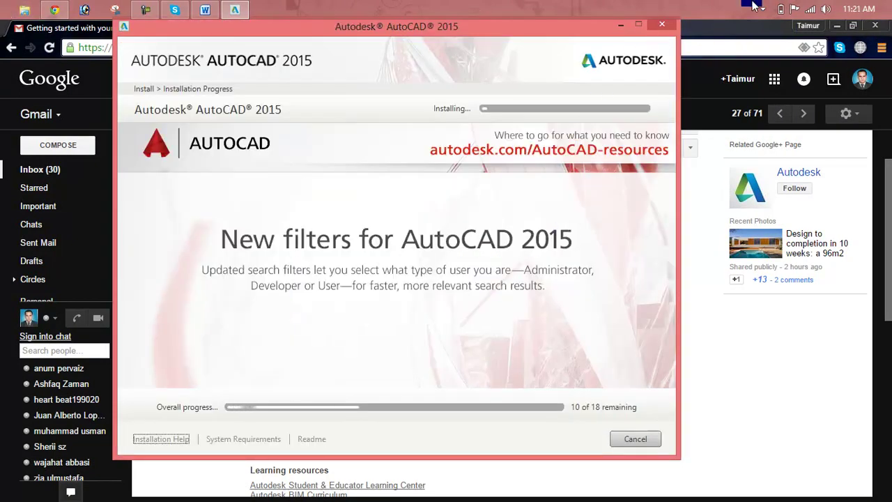
click(832, 30)
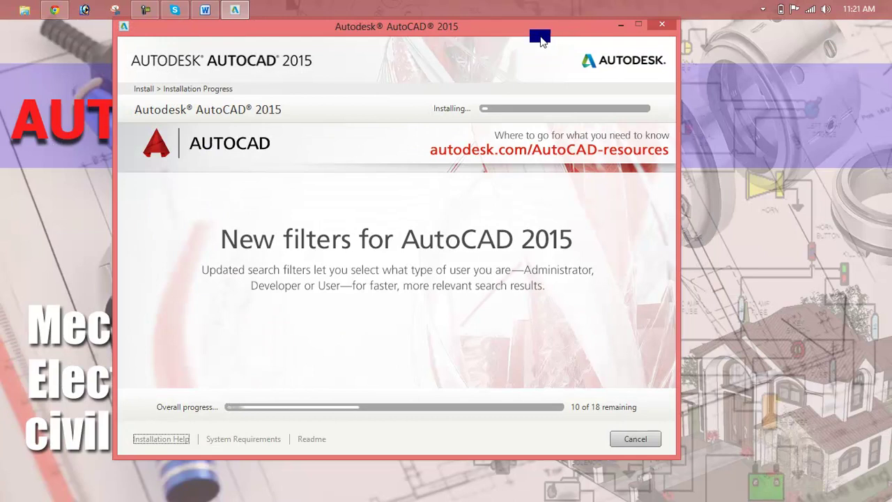
Reposition the AutoCAD installer window and open its System Requirements link
drag(553, 32, 633, 51)
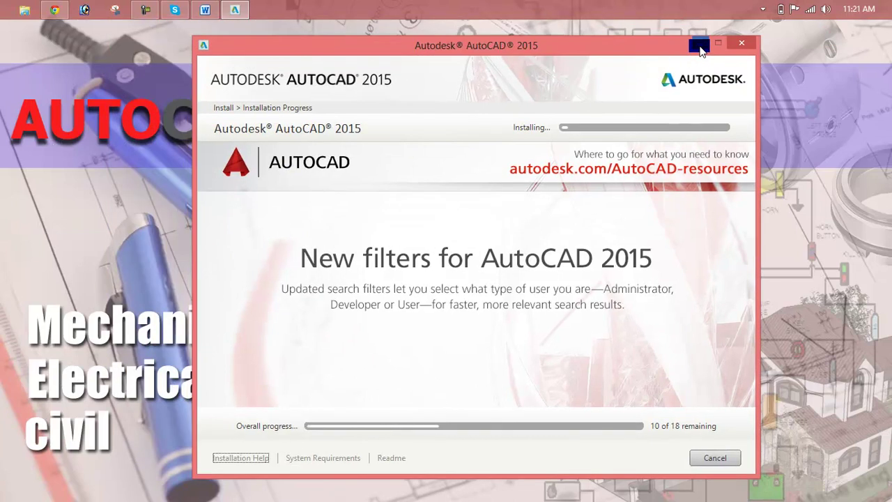
click(700, 43)
click(143, 10)
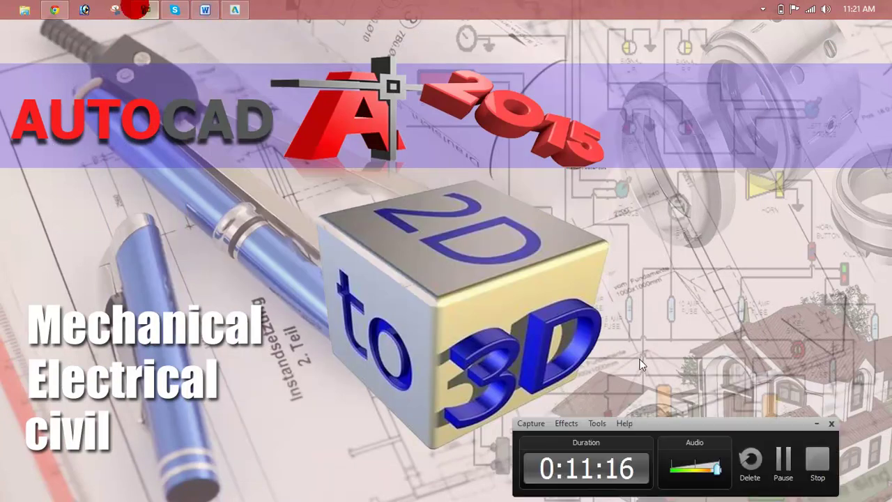
click(781, 457)
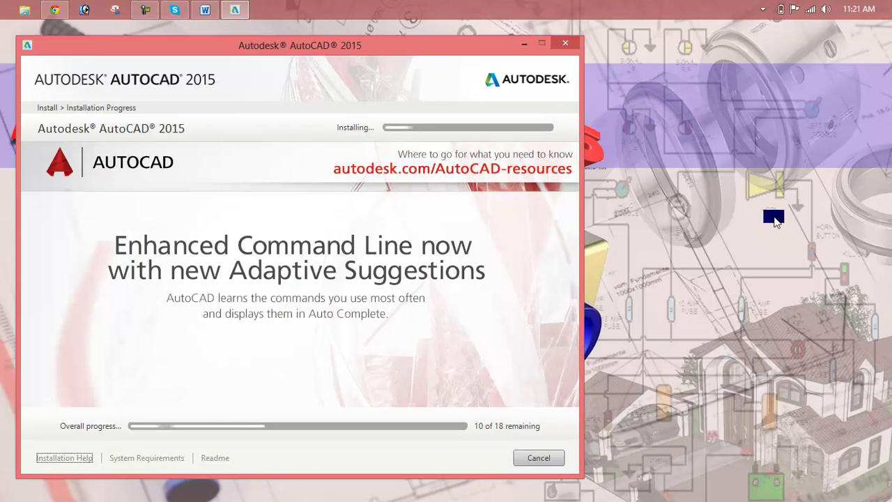
click(143, 458)
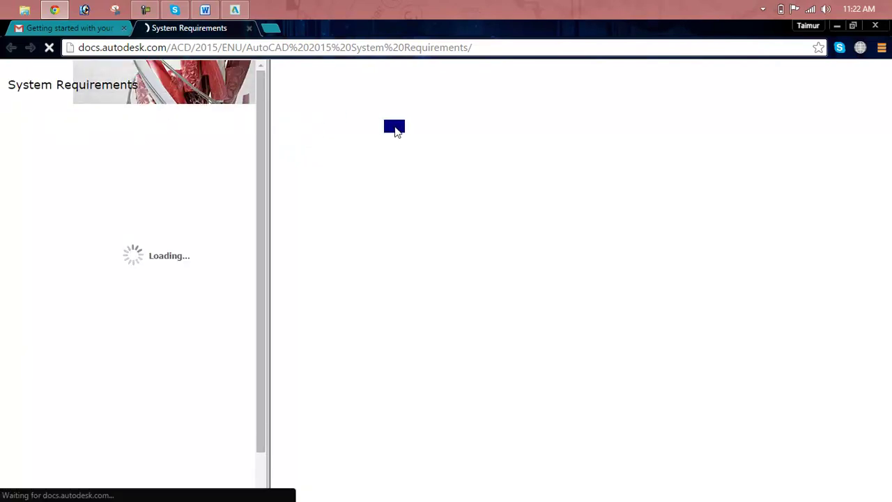
Scroll through and highlight the 32-bit requirements table, then close Chrome
scroll(393, 126, down, 1)
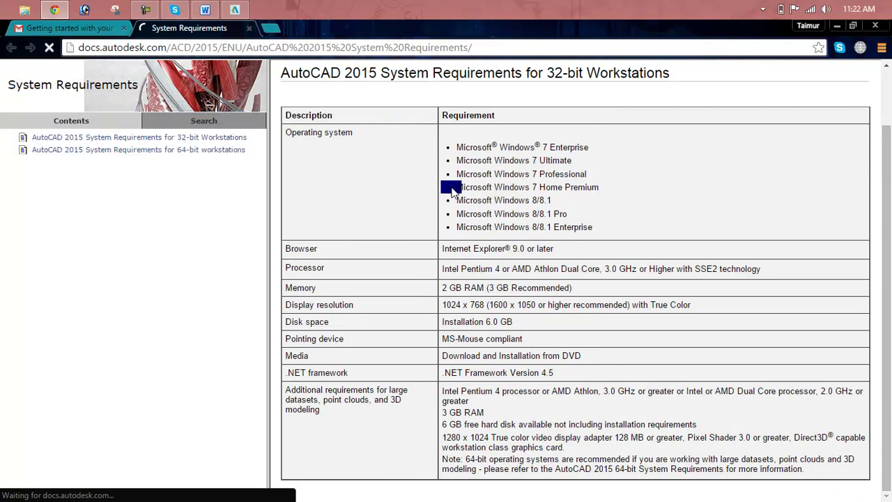
drag(557, 373, 278, 365)
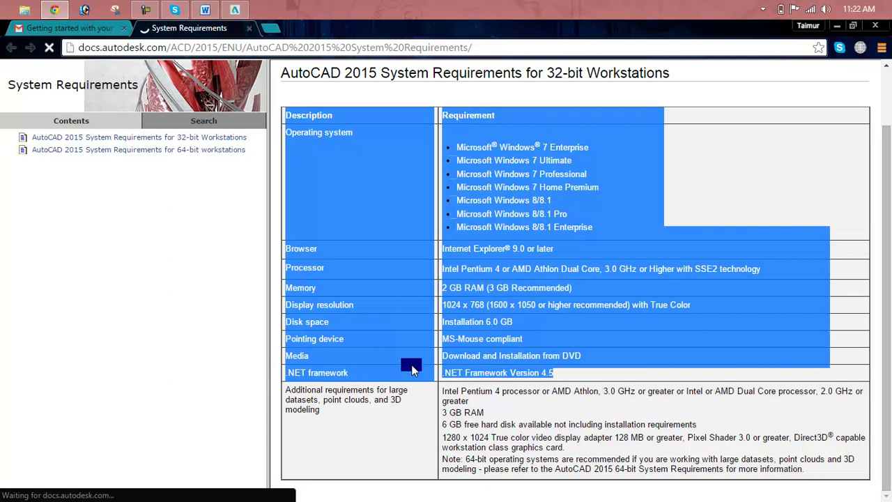
click(413, 364)
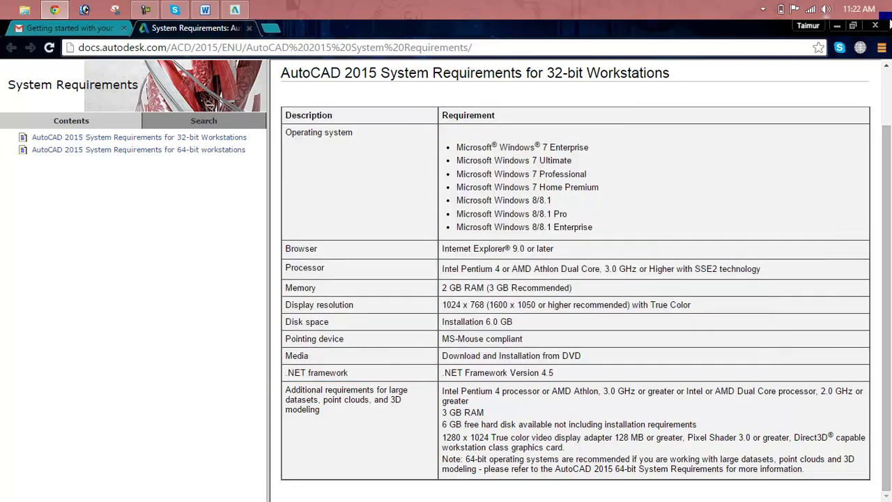
click(879, 26)
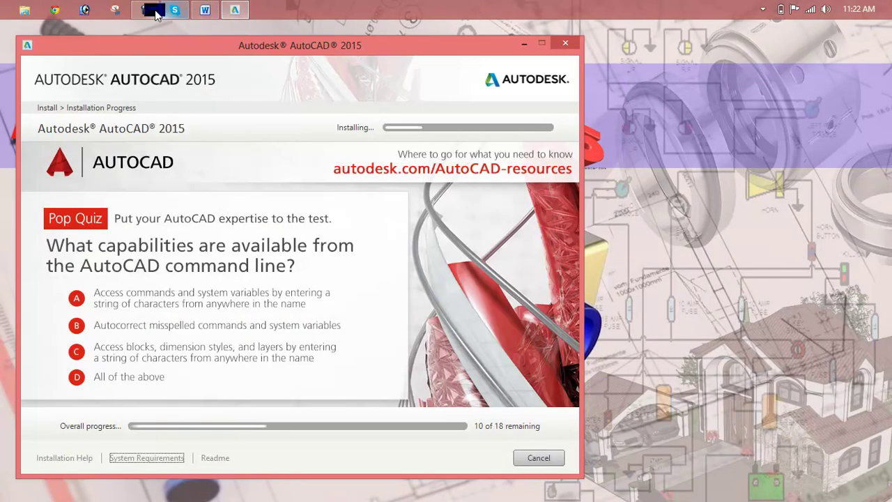
Finish the completed AutoCAD 2015 installation and choose No to restarting now
click(153, 10)
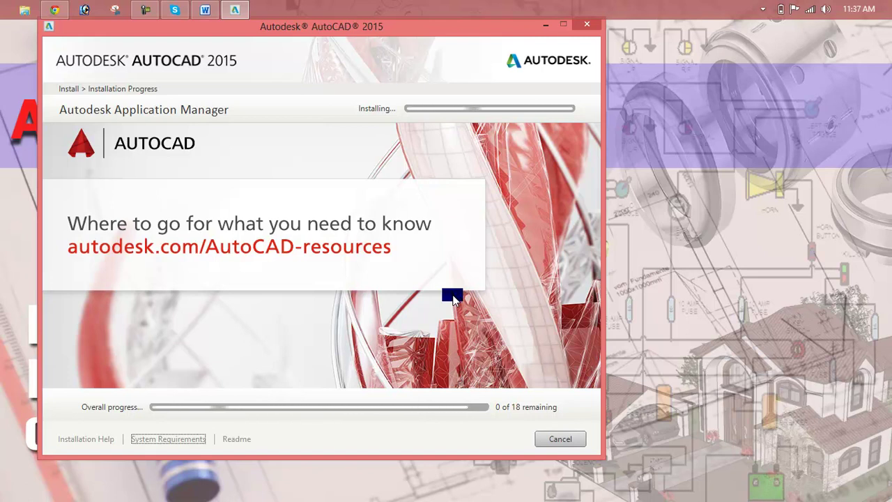
click(144, 9)
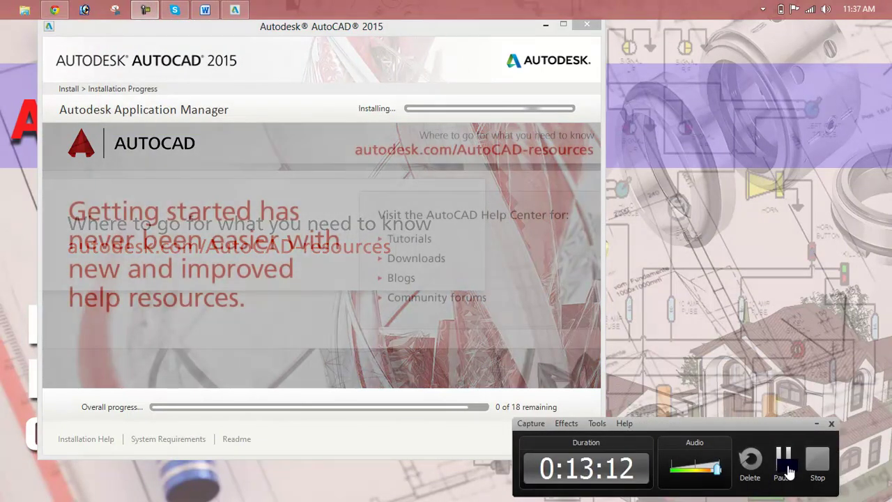
click(785, 467)
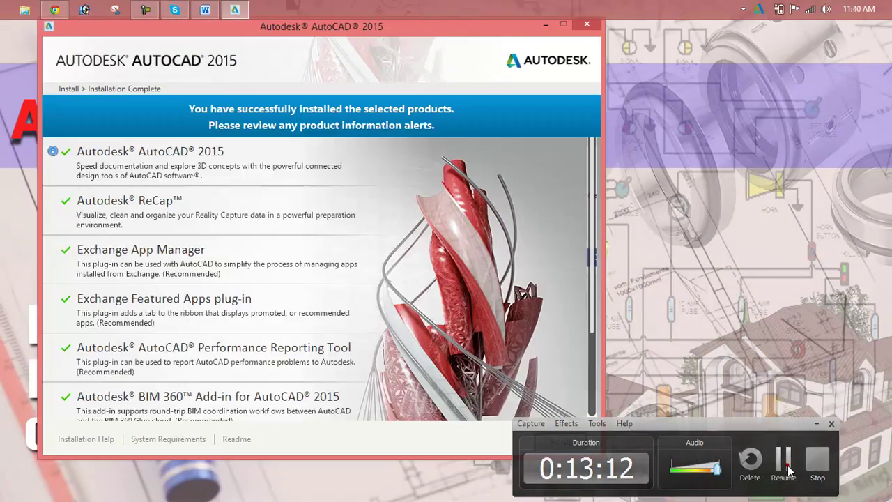
click(788, 469)
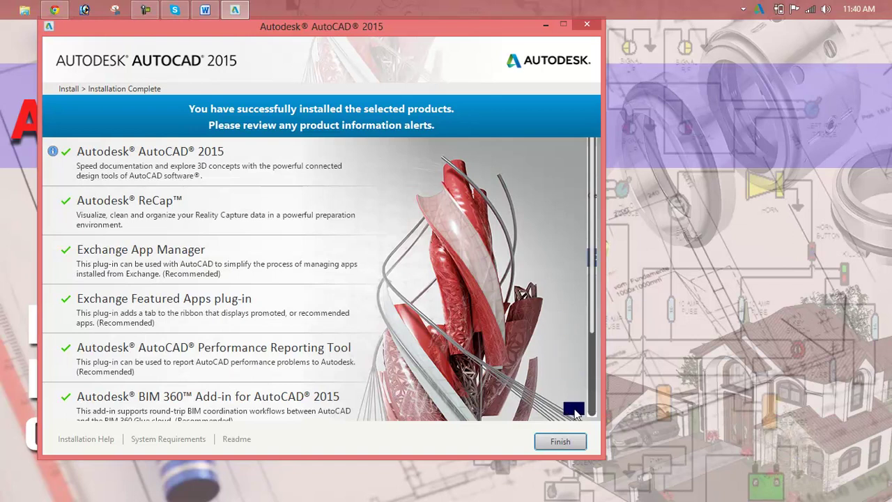
click(566, 443)
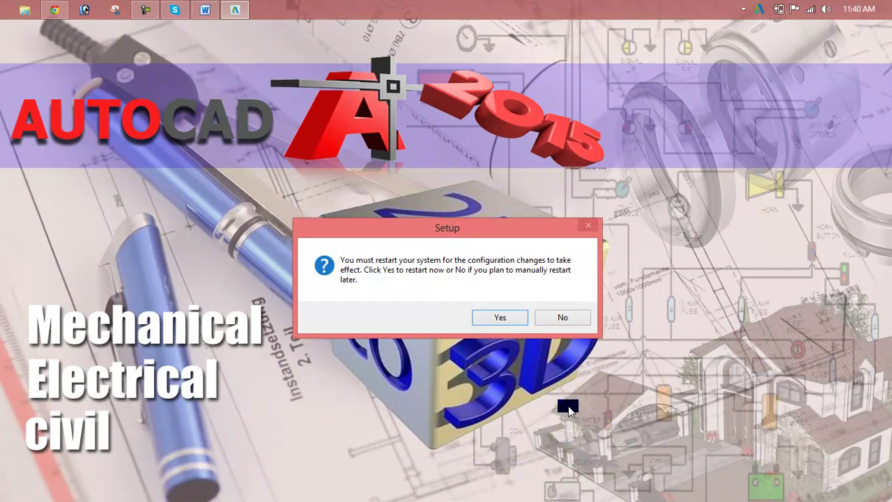
click(562, 318)
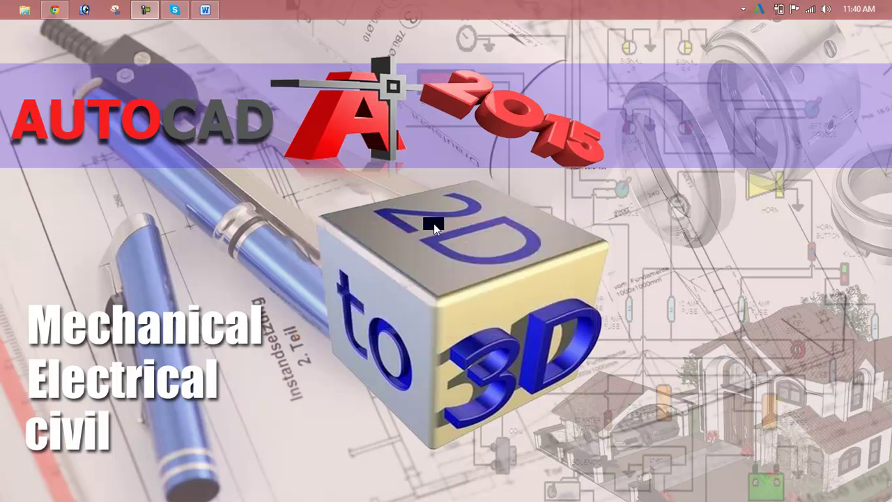
Launch the AutoCAD 2015 - English tile from the Windows 8 Start screen
key(super)
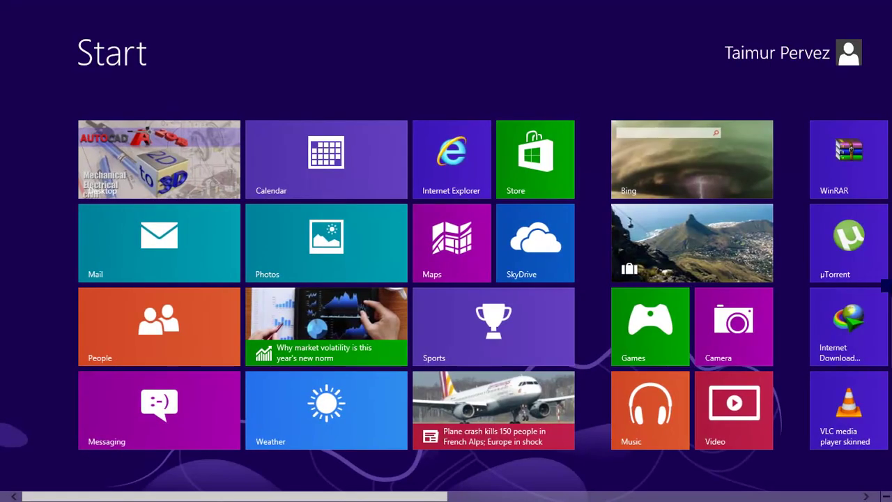
scroll(887, 304, down, 5)
scroll(885, 304, down, 3)
scroll(884, 181, down, 3)
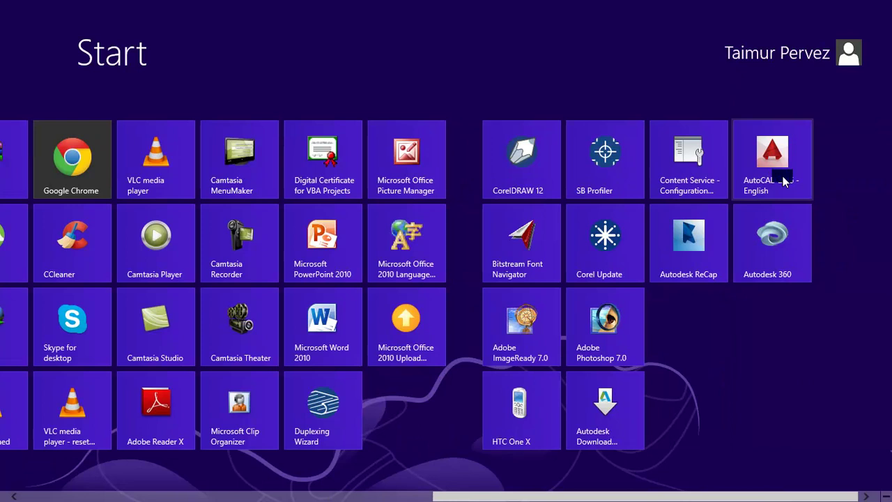
click(784, 182)
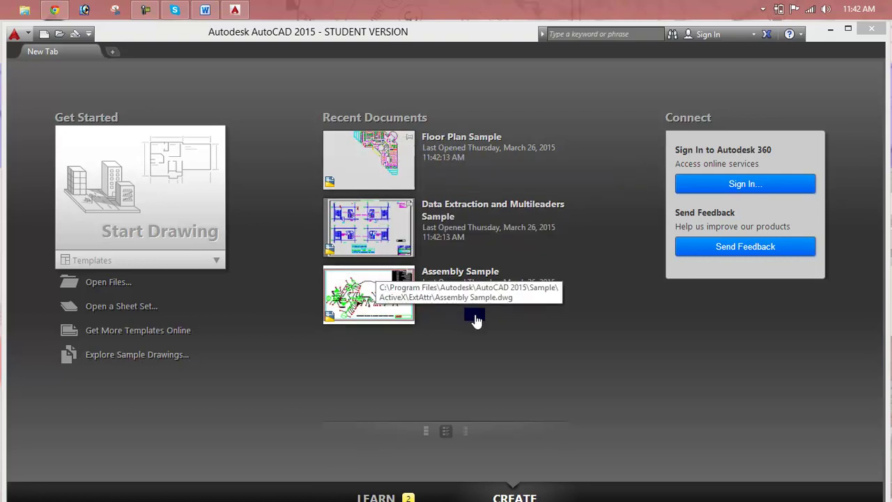
Decline the Assembly Sample read-only prompt, start blank Drawing1, close Design Feed, minimize AutoCAD
click(381, 294)
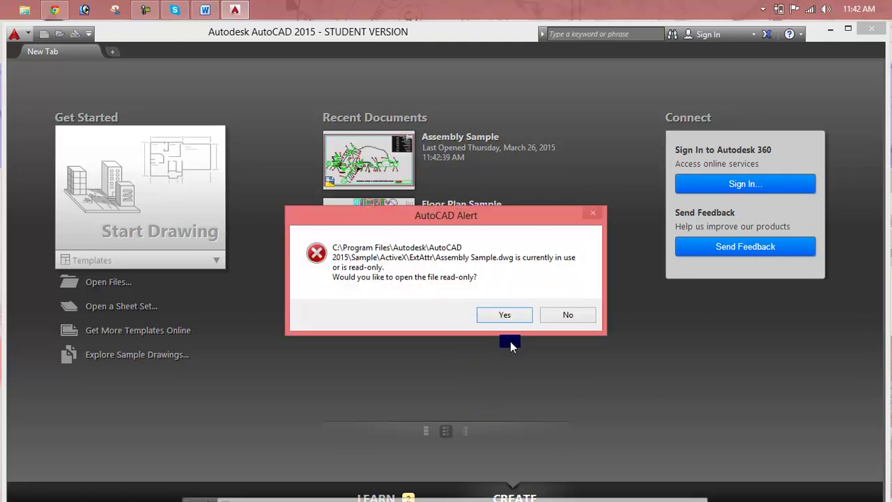
click(558, 317)
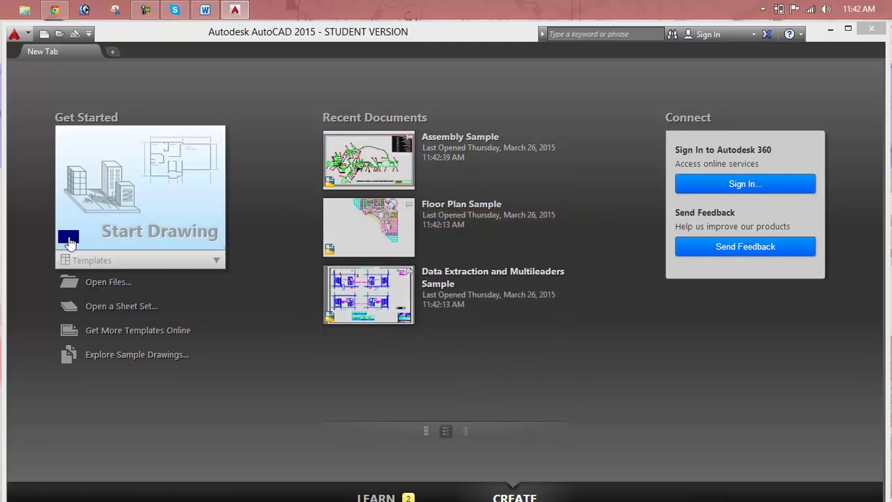
click(121, 209)
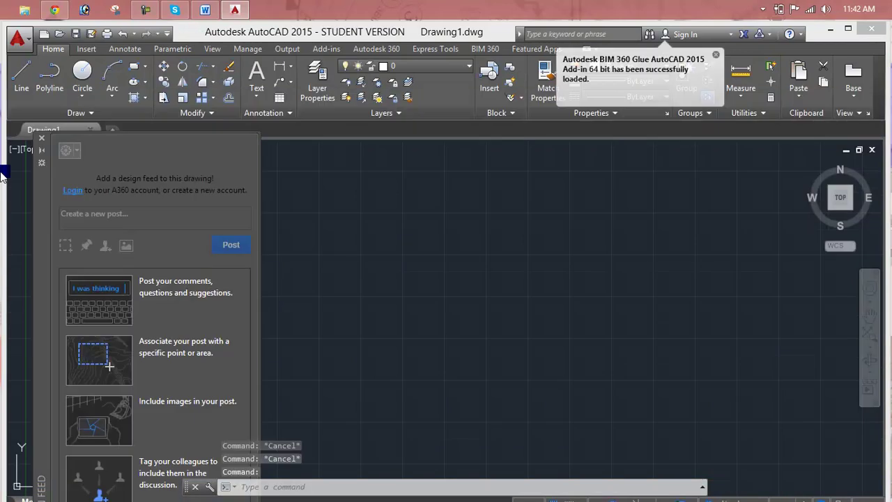
click(41, 138)
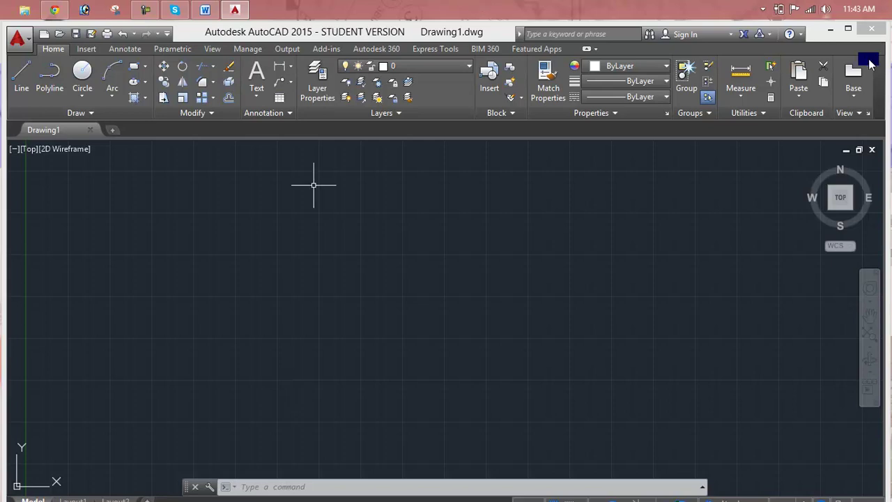
click(831, 31)
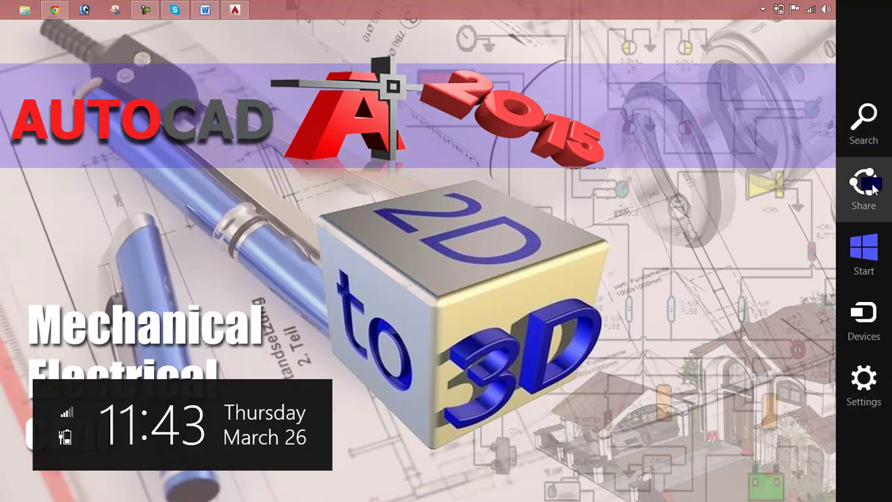
mouse_move(863, 386)
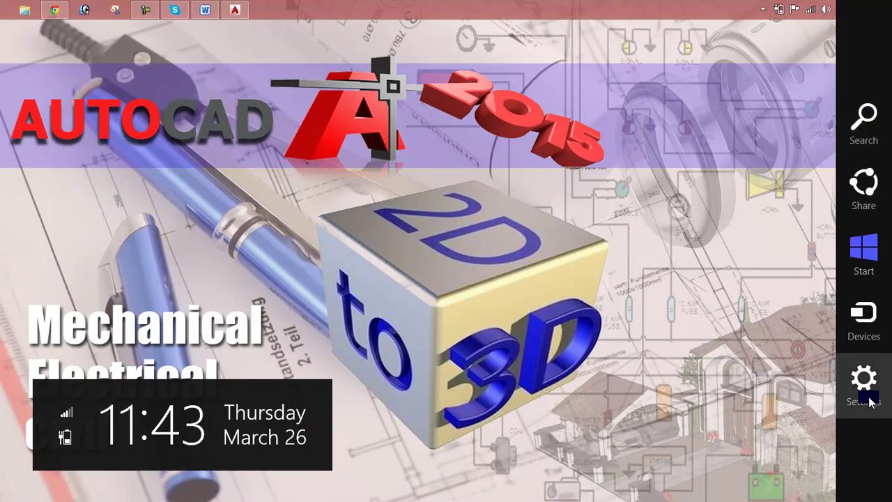
Open Programs and Features from the Settings charm's Control Panel
click(877, 397)
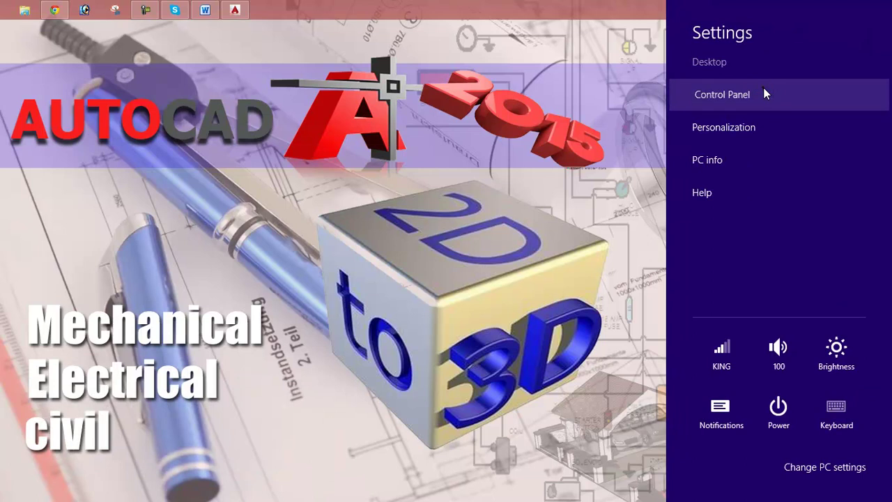
click(763, 91)
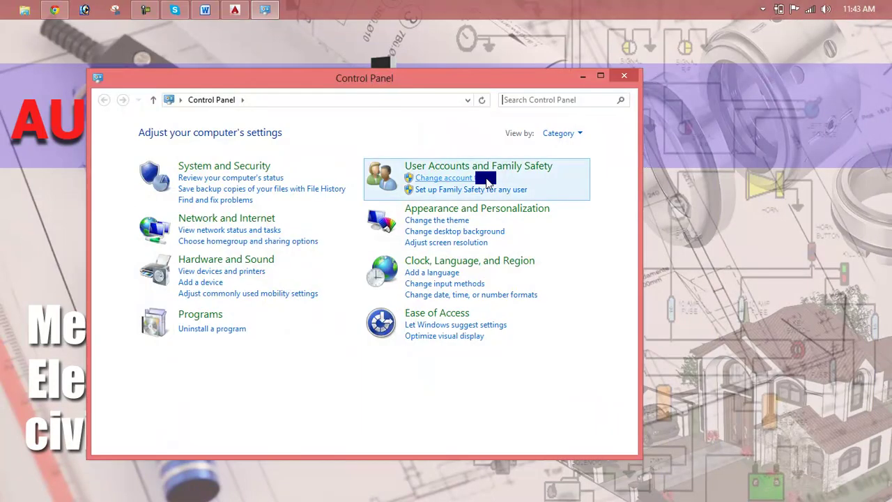
click(222, 329)
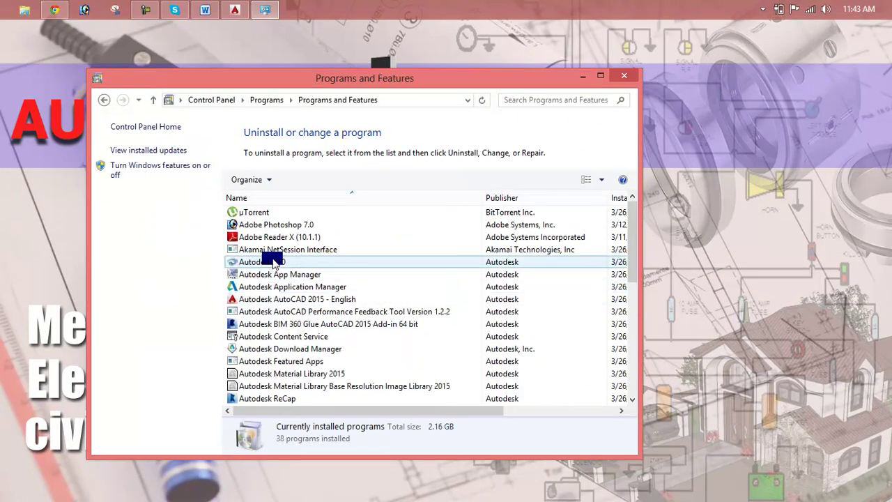
Inspect each Autodesk entry, from Autodesk 360 and AutoCAD 2015 - English to ReCap
click(273, 251)
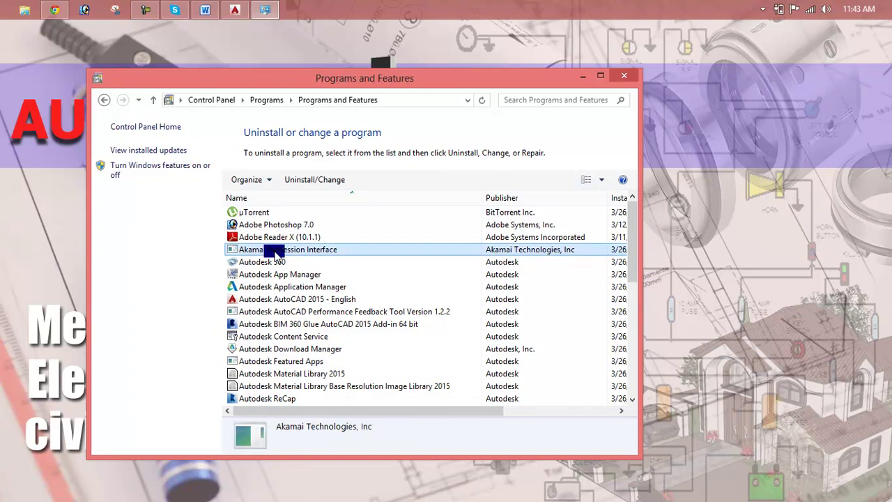
click(270, 263)
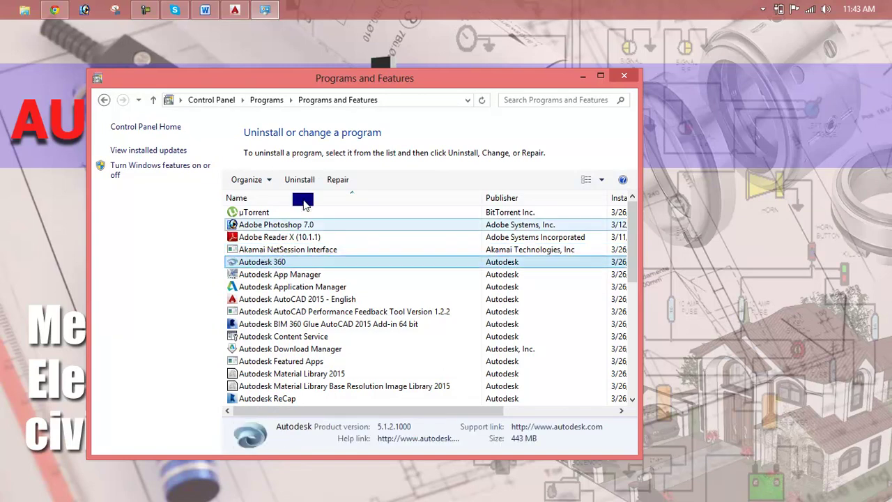
click(295, 273)
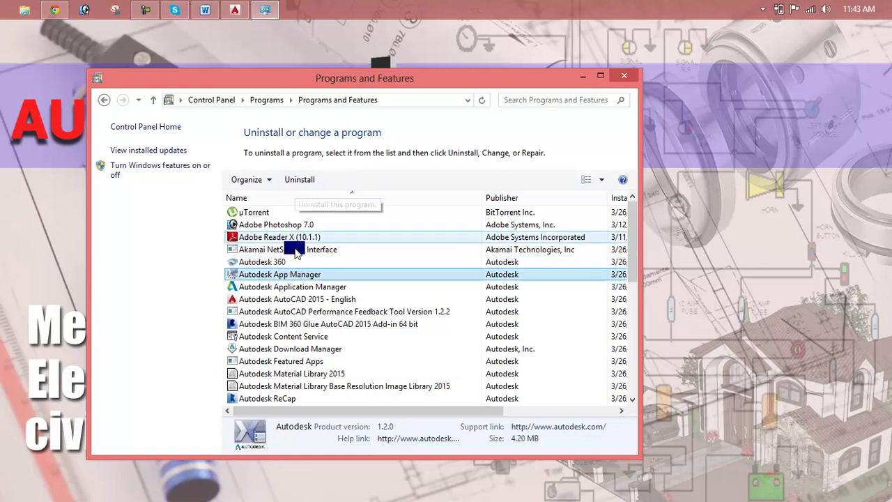
click(289, 288)
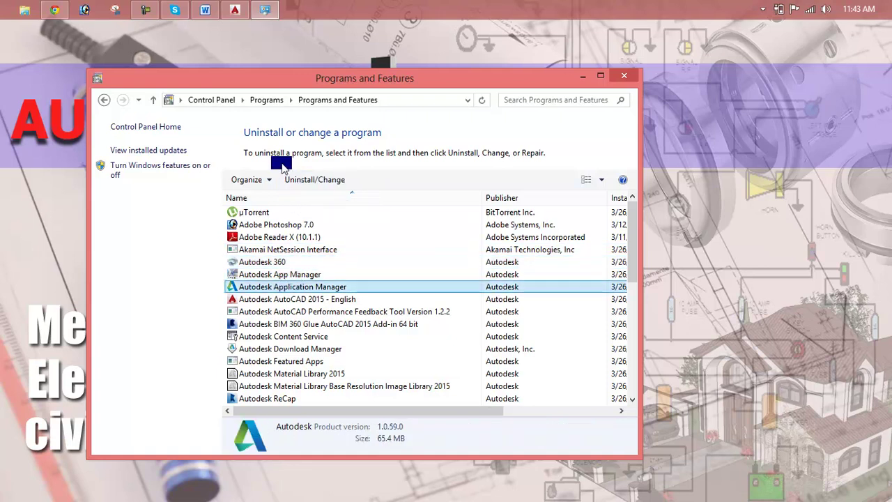
click(311, 299)
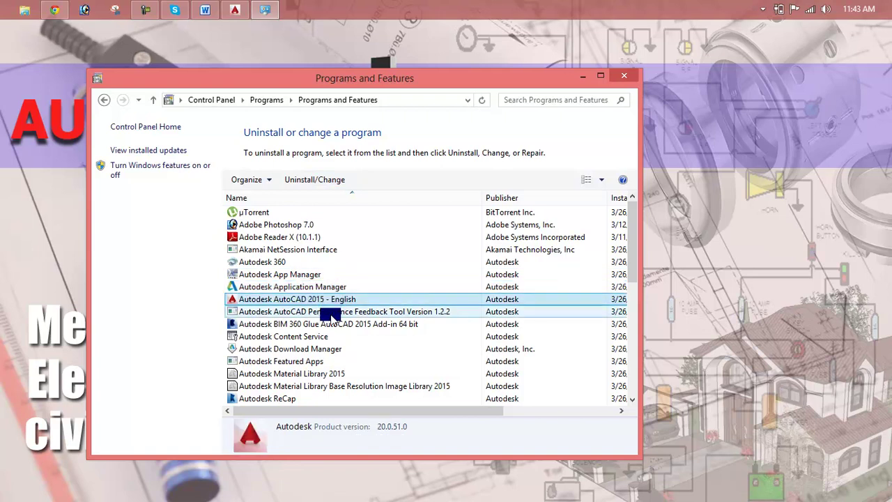
click(329, 312)
click(329, 335)
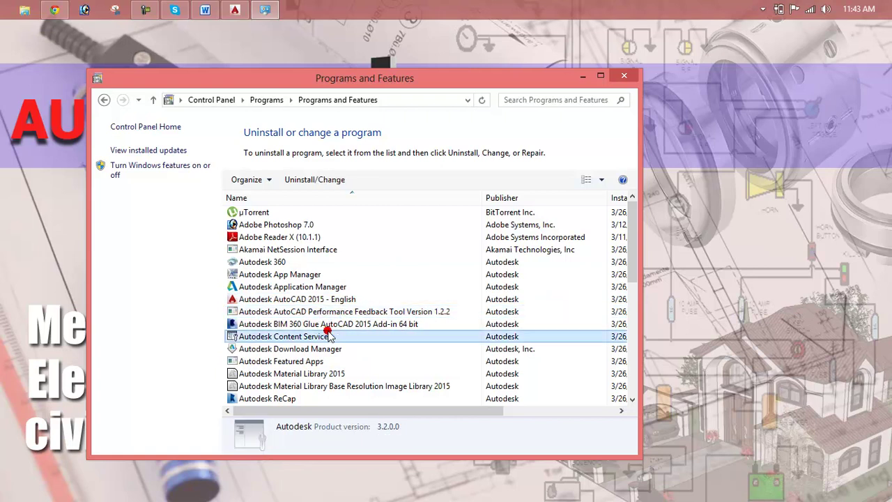
click(326, 349)
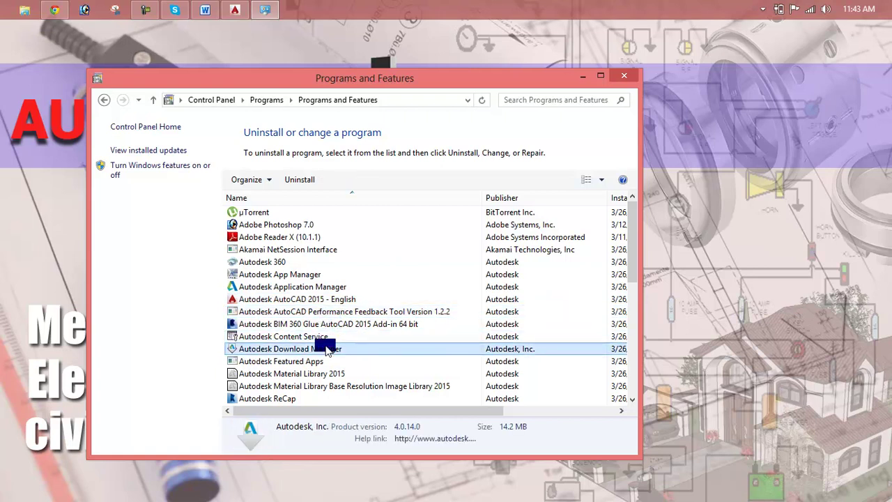
click(326, 398)
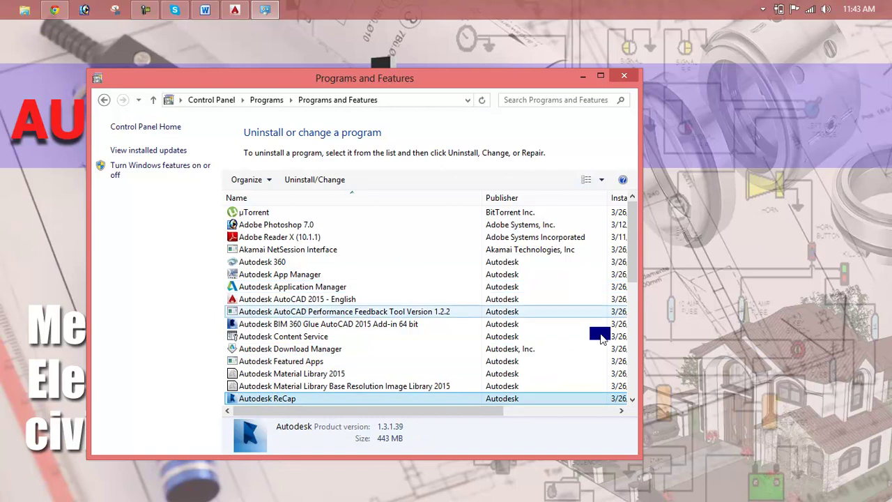
click(632, 399)
click(631, 399)
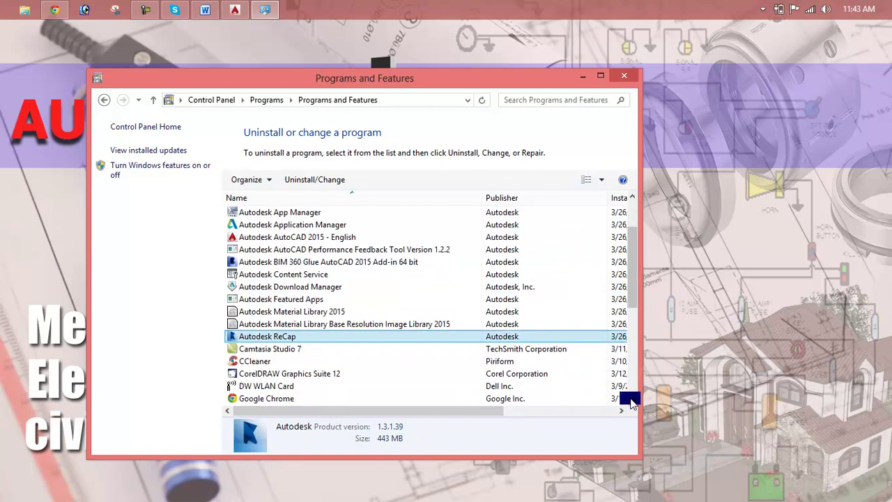